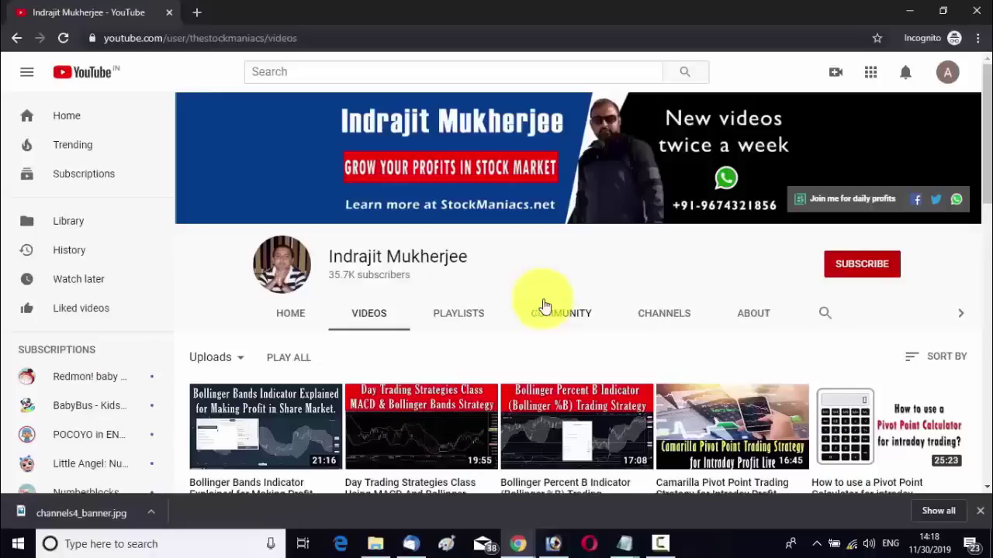
Subscribe to the open stock market channel and turn on its notifications
click(860, 264)
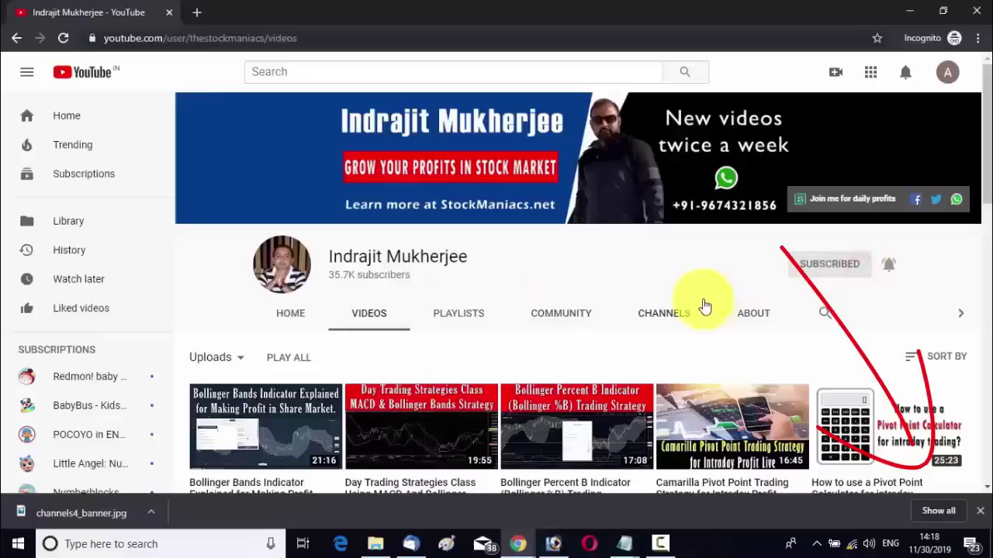
click(886, 267)
click(815, 306)
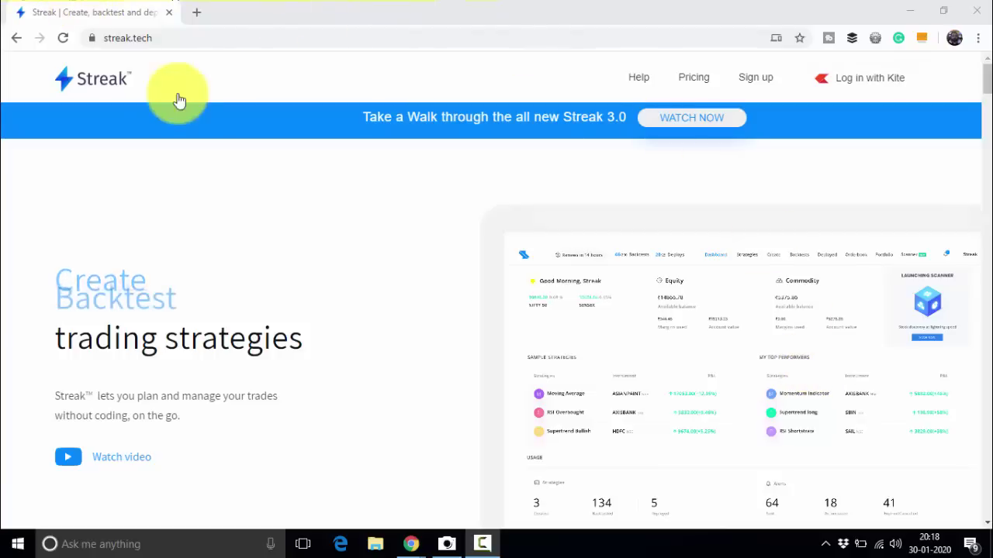
Open the Streak pricing section and compare the prices and features of the Basic, Premium and Ultimate plans
click(167, 43)
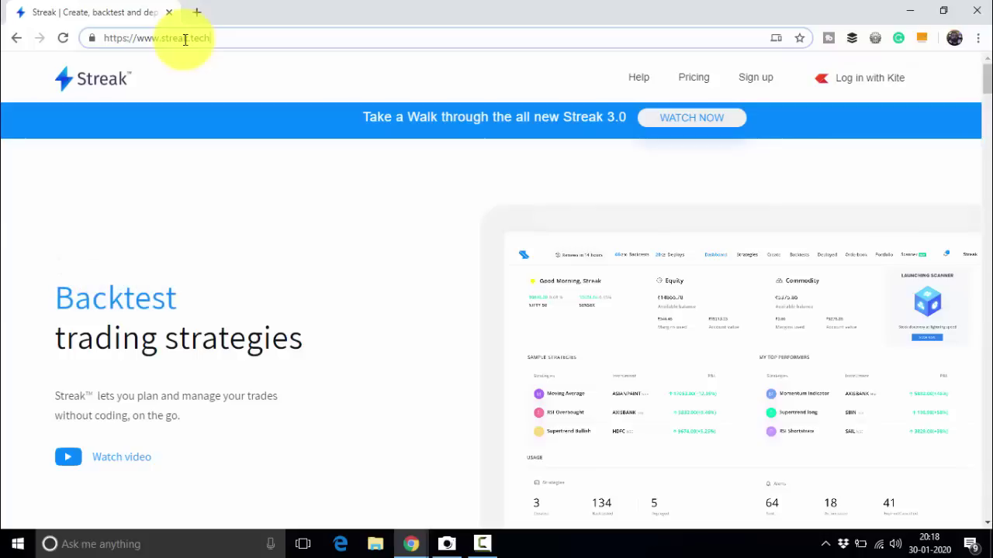
click(499, 196)
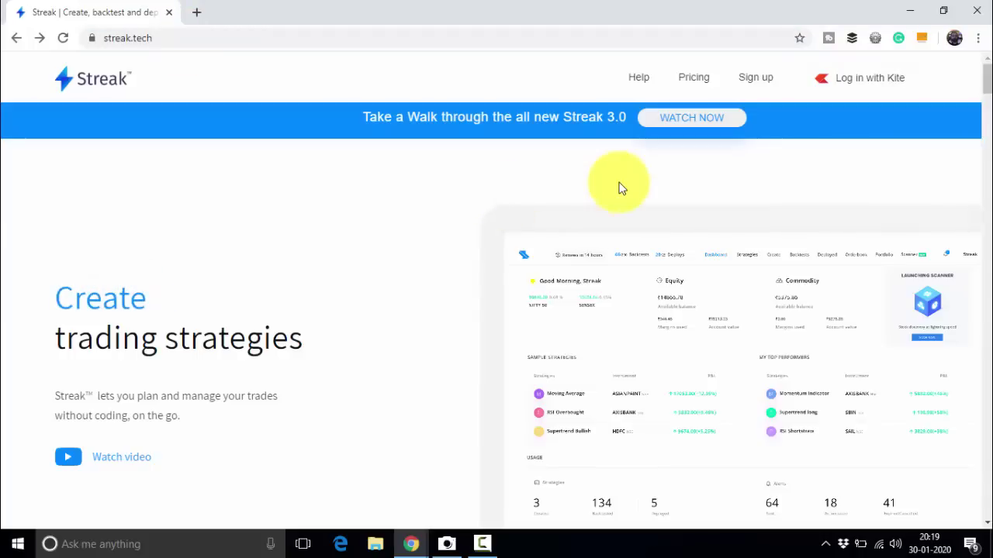
click(700, 79)
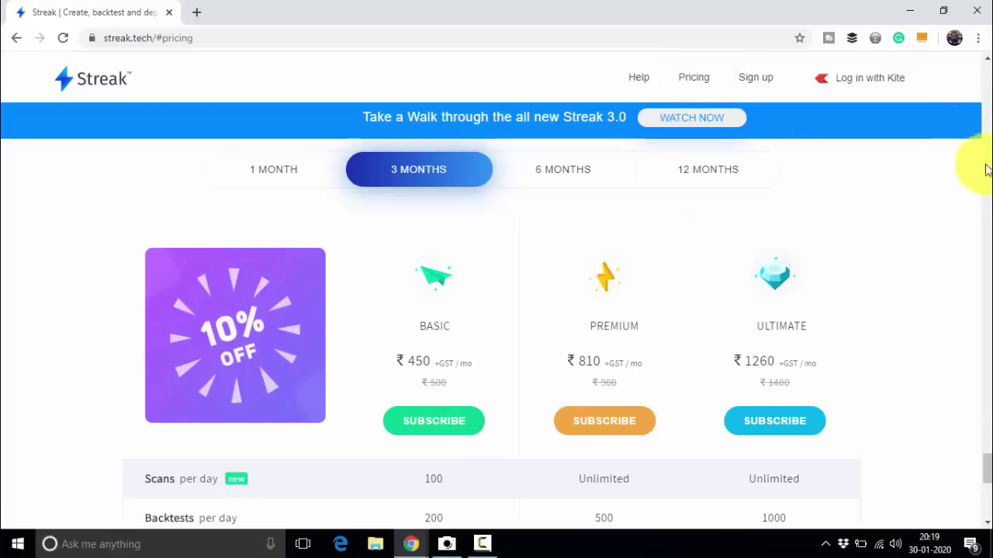
scroll(935, 231, down, 3)
scroll(936, 233, up, 2)
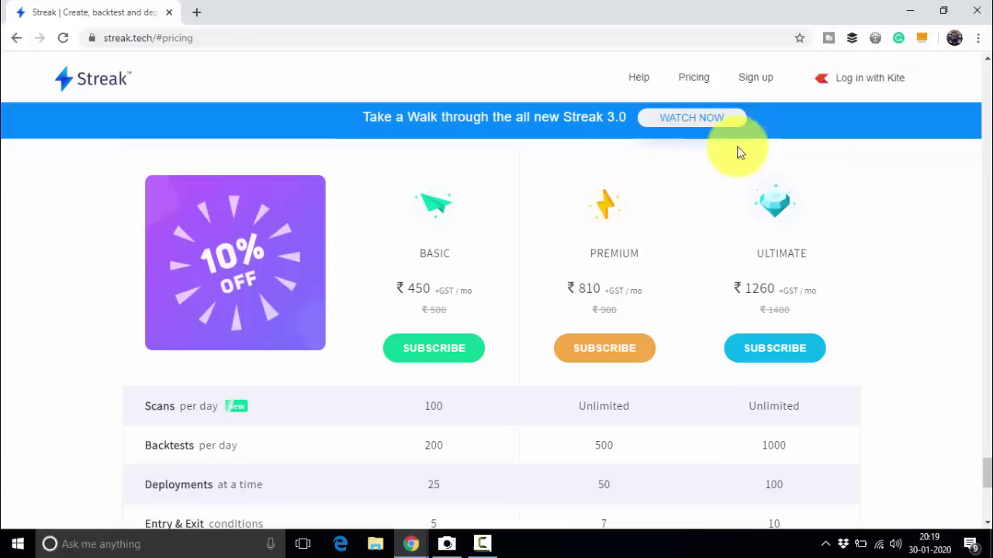
scroll(419, 245, down, 2)
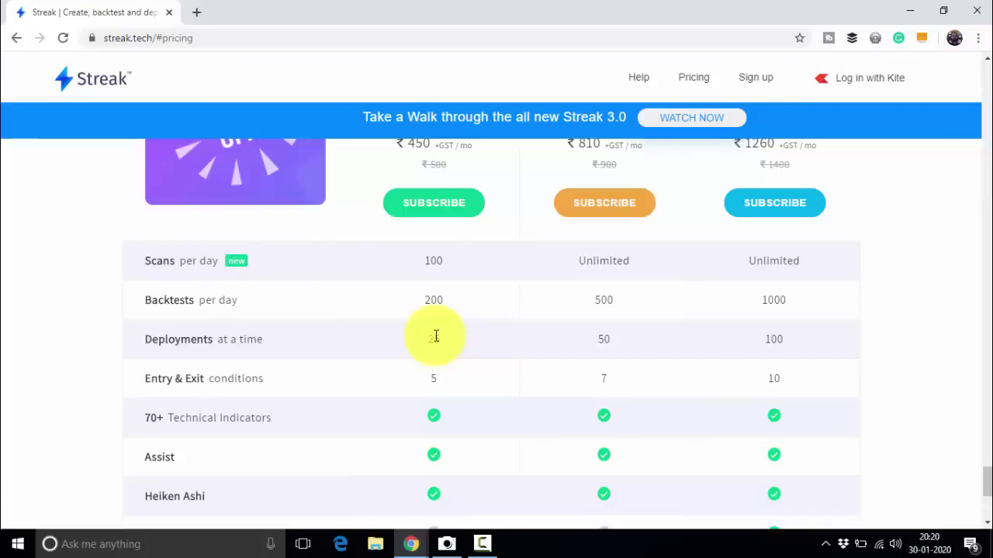
scroll(325, 223, down, 2)
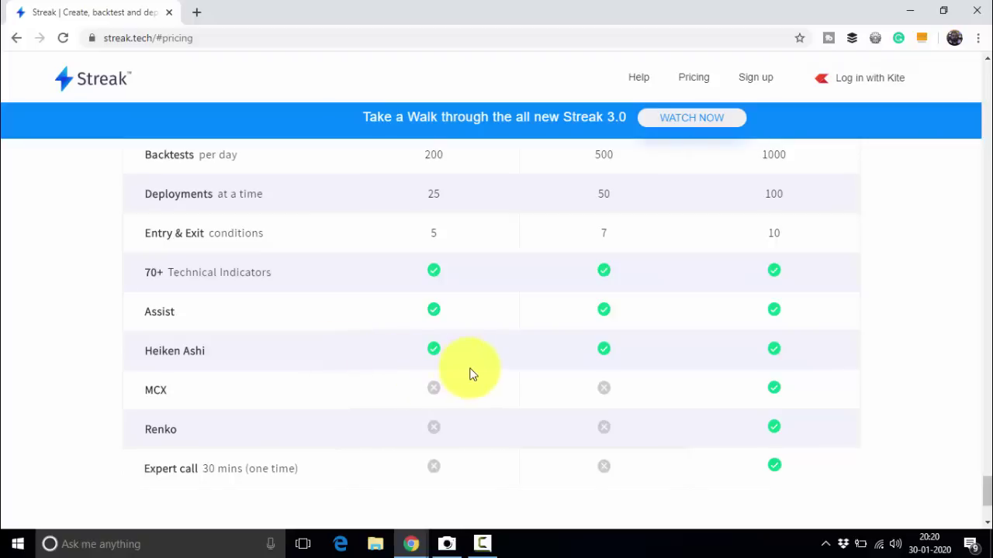
scroll(578, 341, down, 1)
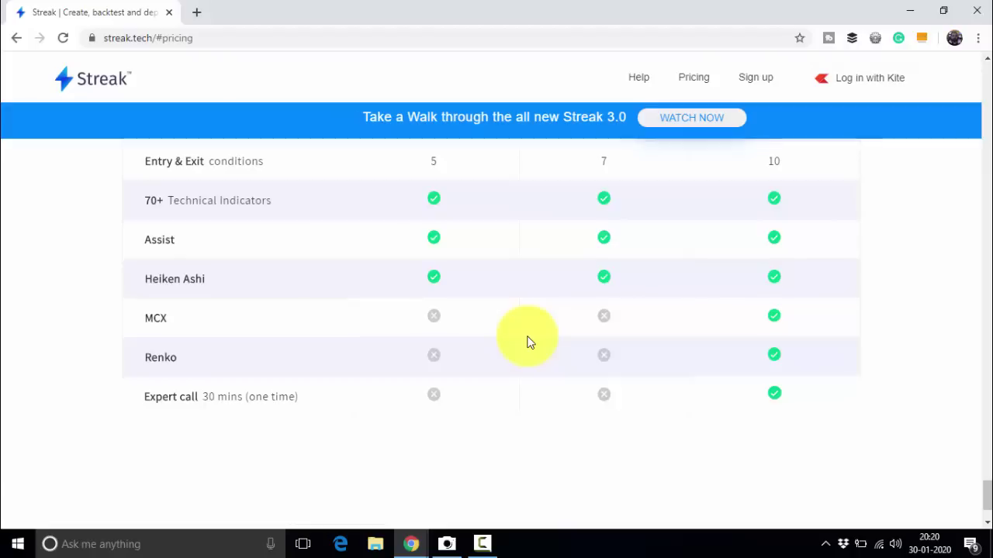
scroll(528, 342, up, 4)
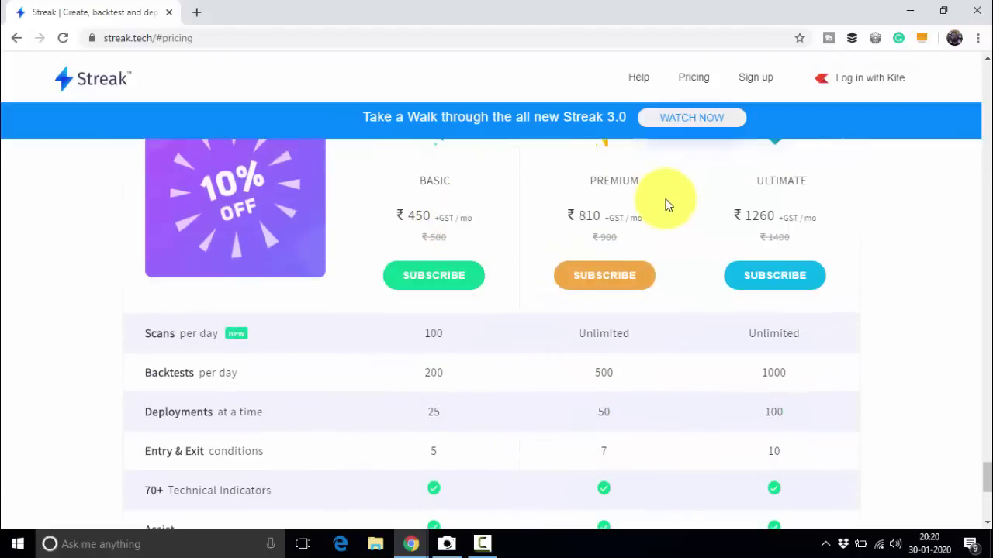
scroll(649, 257, up, 3)
scroll(776, 326, down, 2)
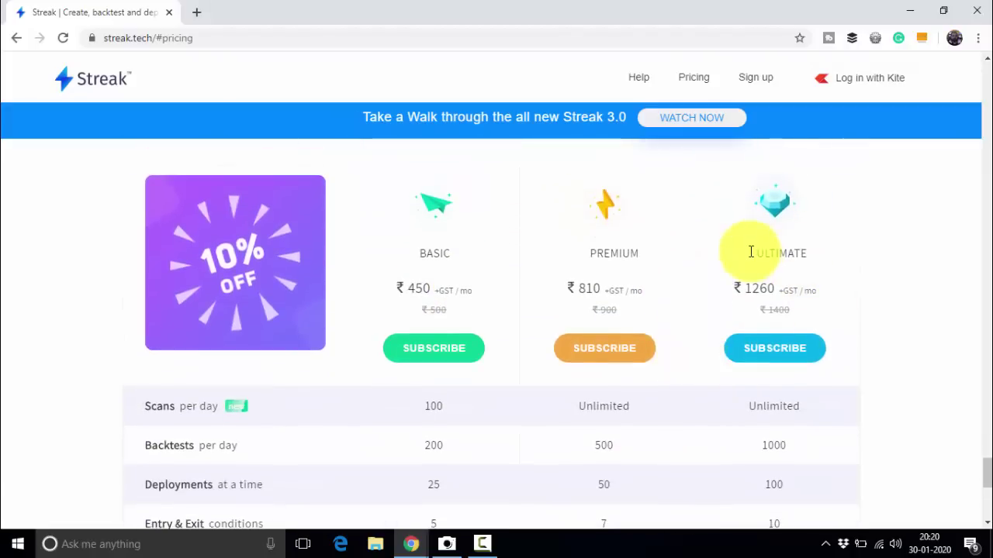
scroll(811, 259, down, 5)
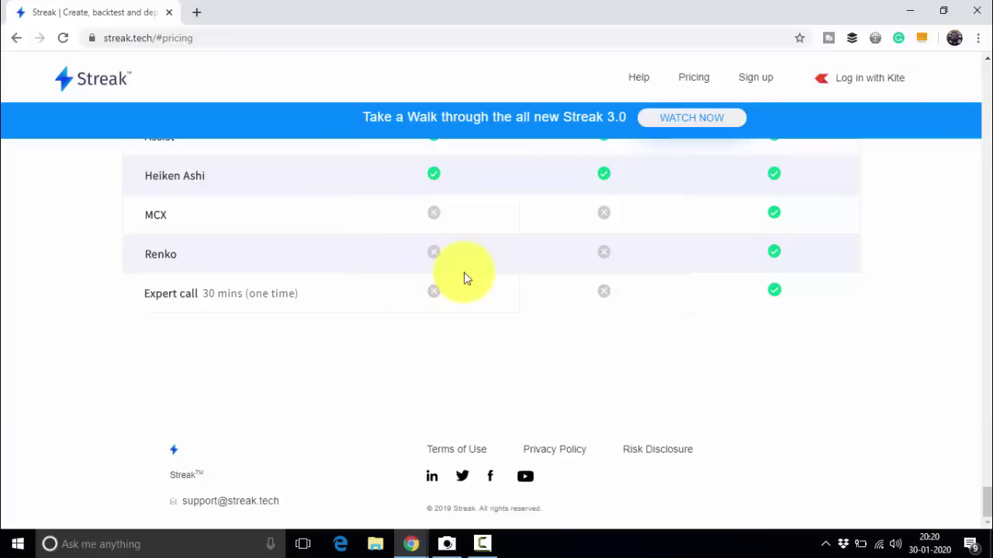
scroll(478, 274, up, 8)
scroll(475, 271, up, 10)
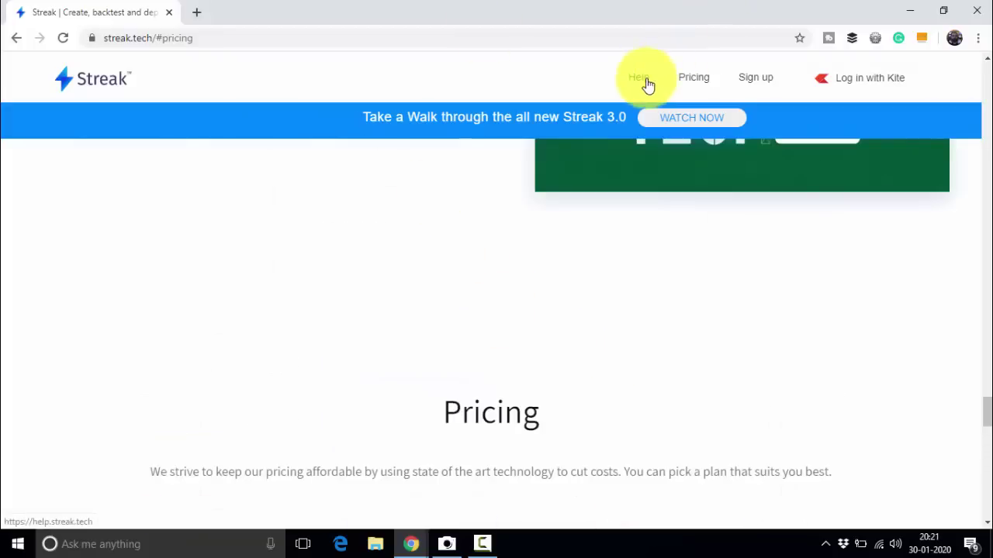
Log in to Streak with Kite and open the page for creating a strategy
click(859, 80)
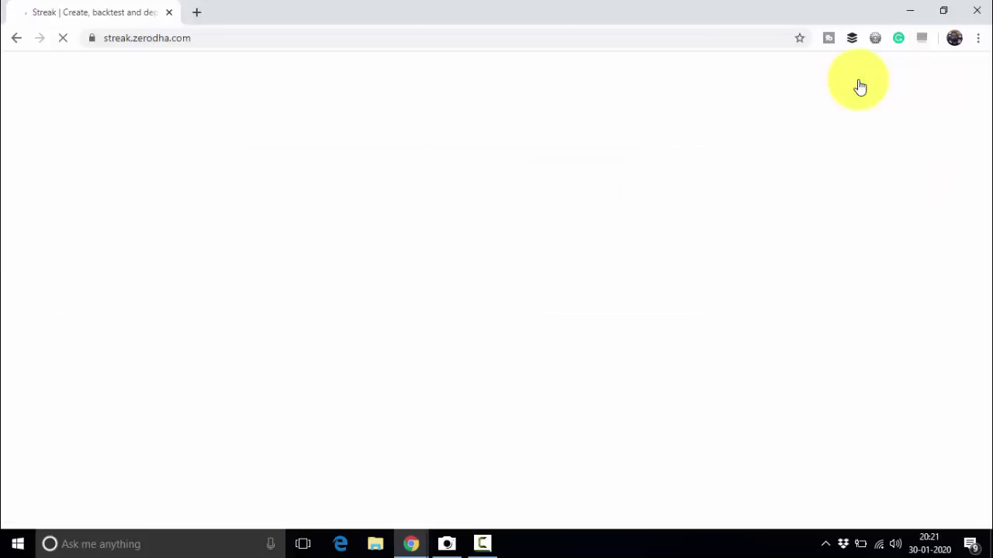
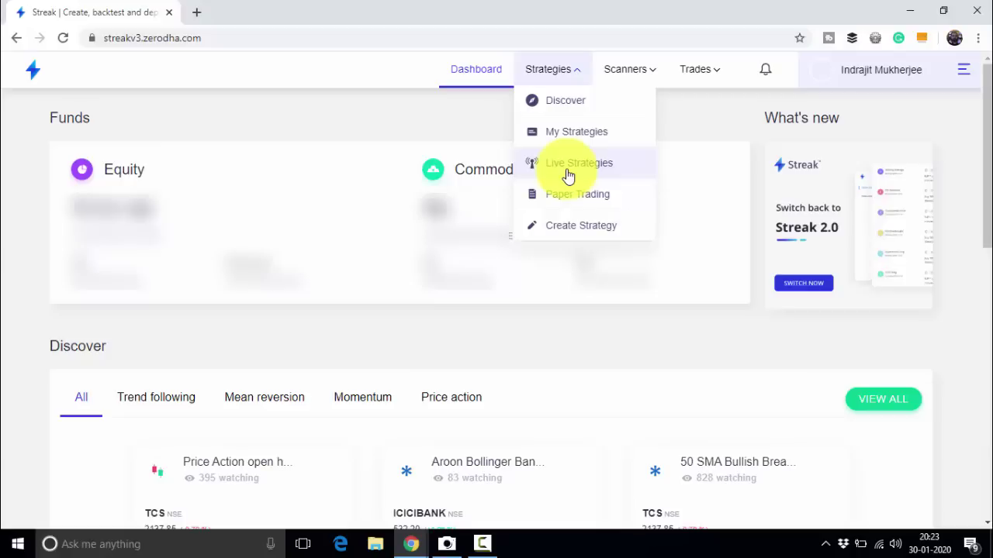
click(591, 231)
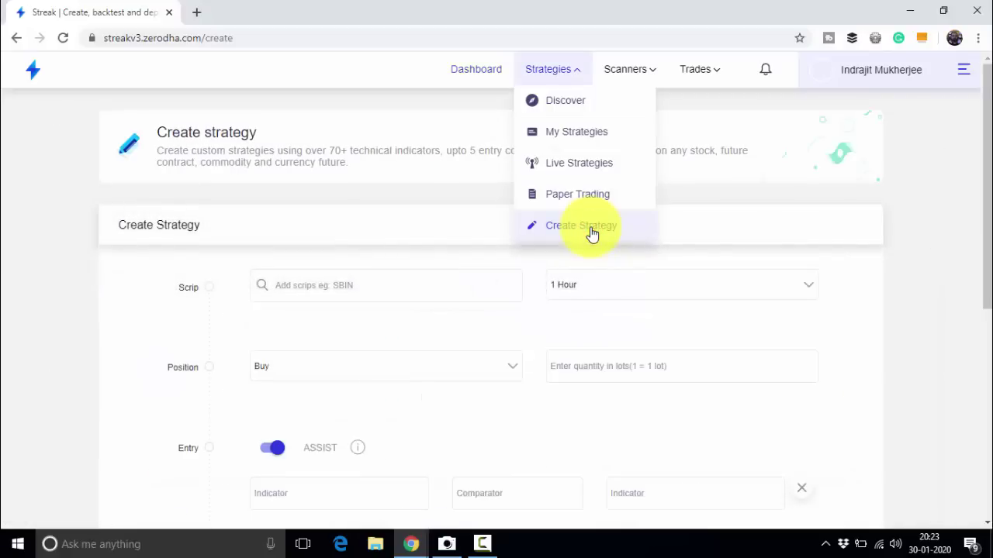
click(891, 339)
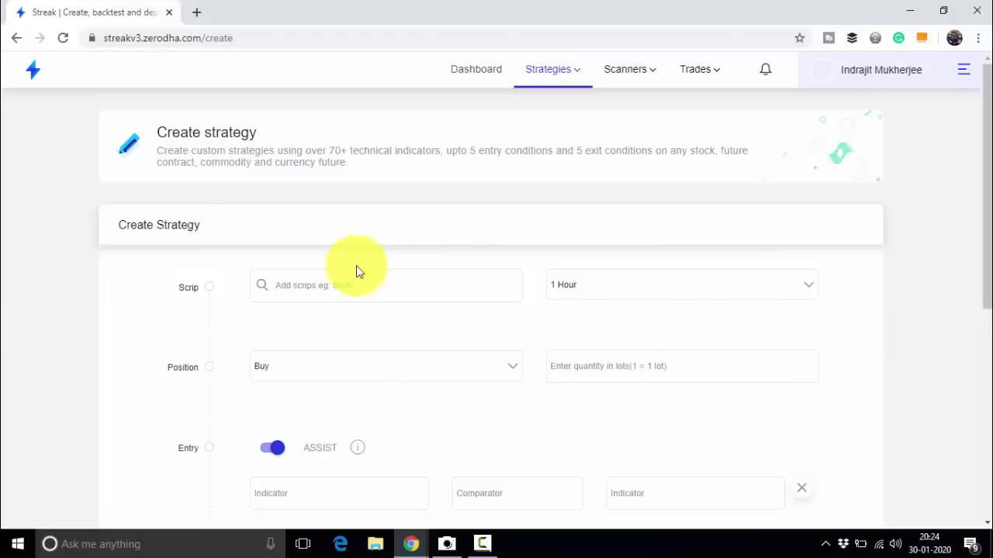
Add YESBANK NSE, IBULHSGFIN NSE and JSWSTEEL NSE as the strategy's scrips
click(341, 283)
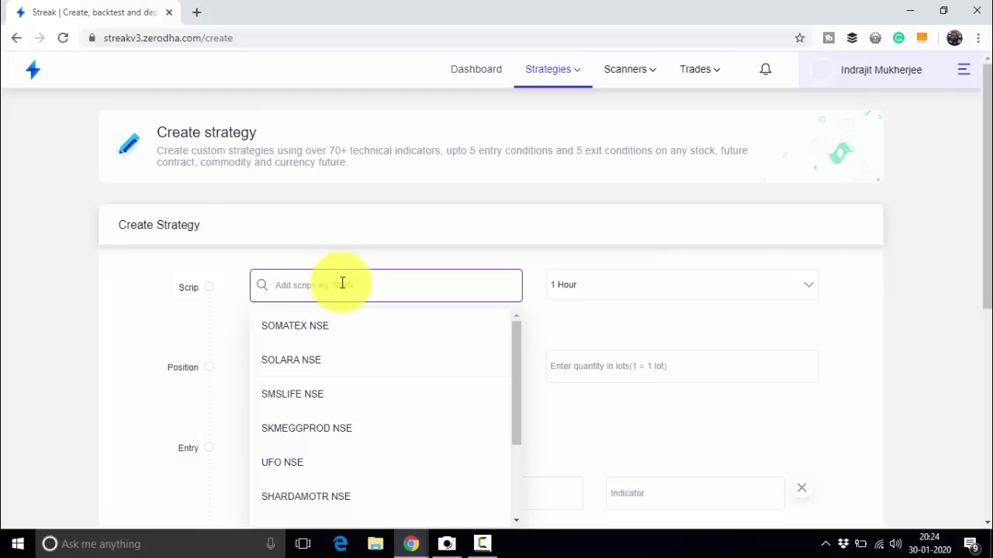
text(yes)
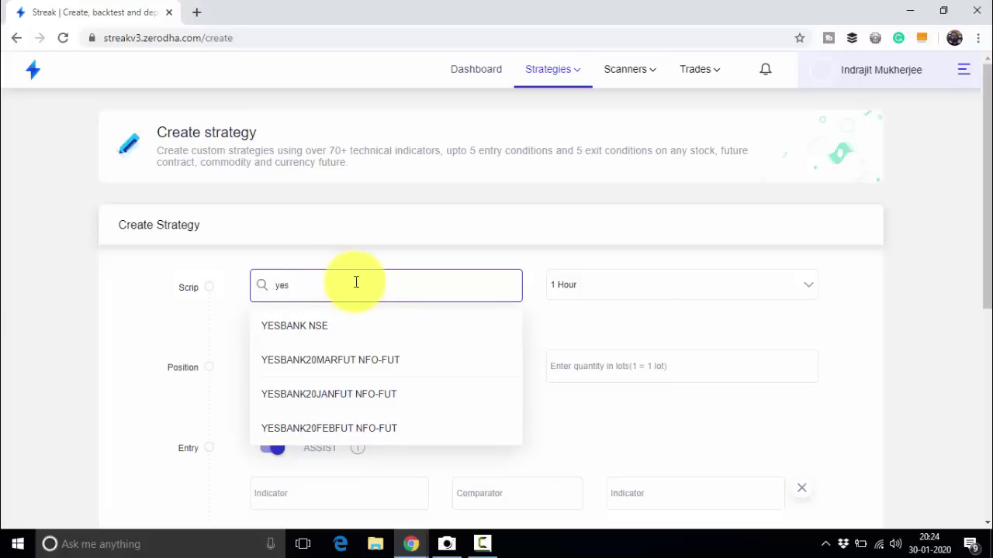
click(355, 332)
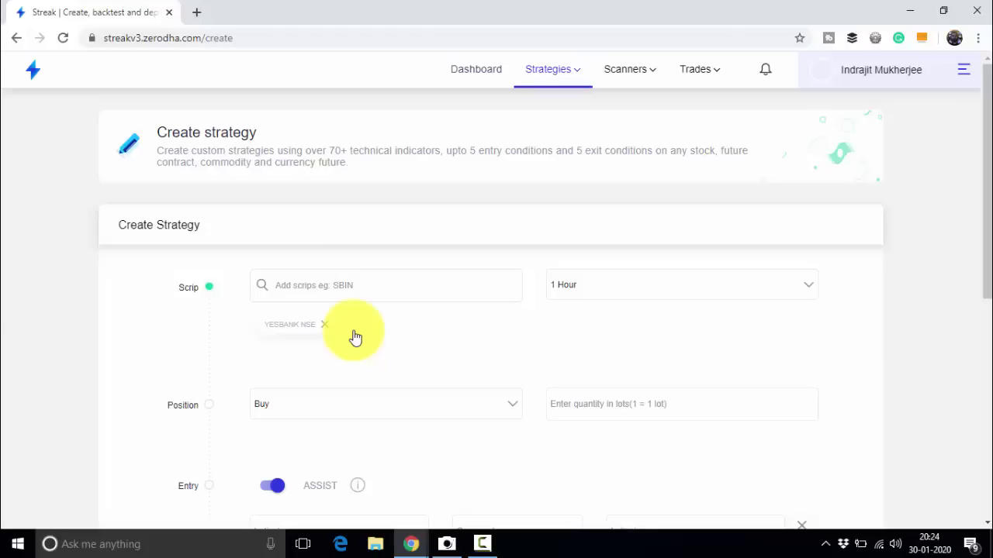
click(338, 281)
text(i)
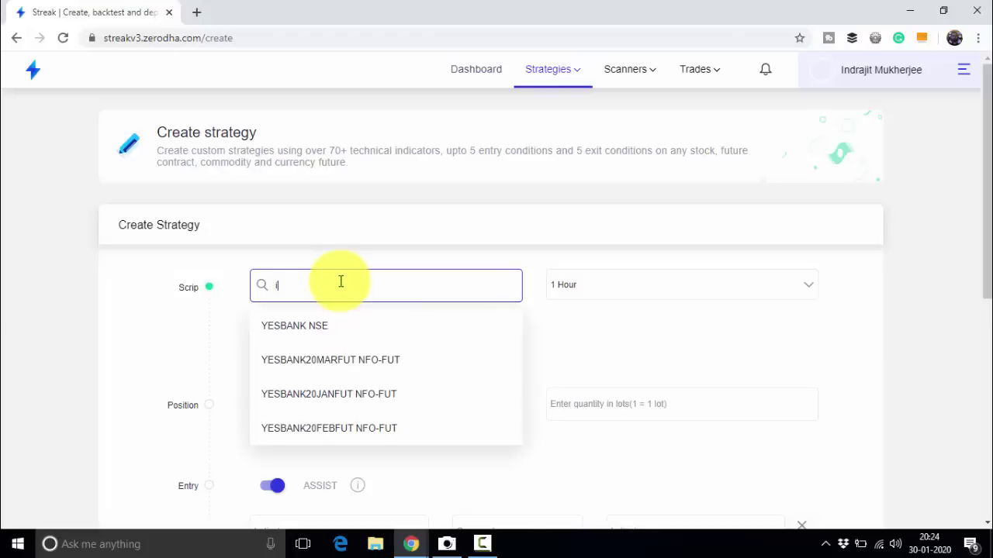
text(bul)
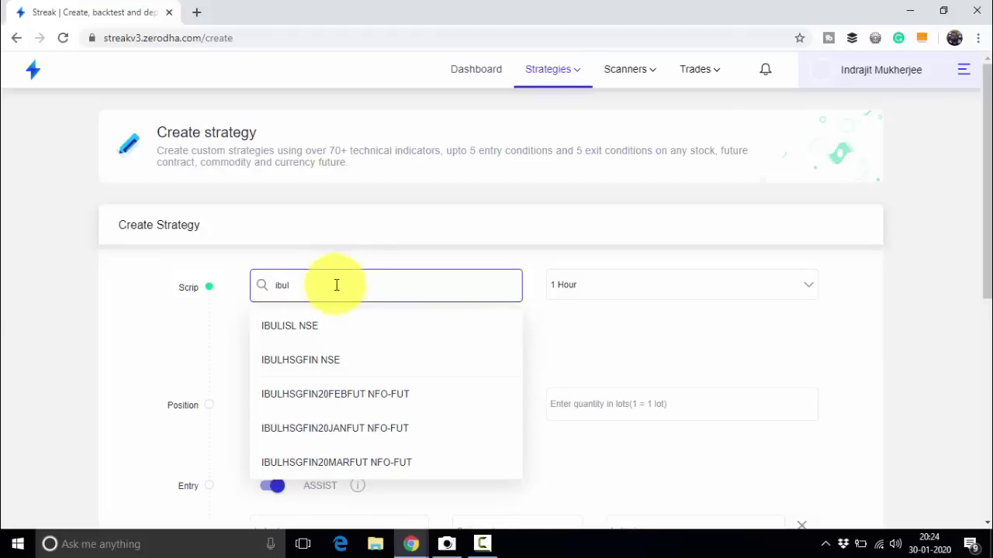
click(308, 357)
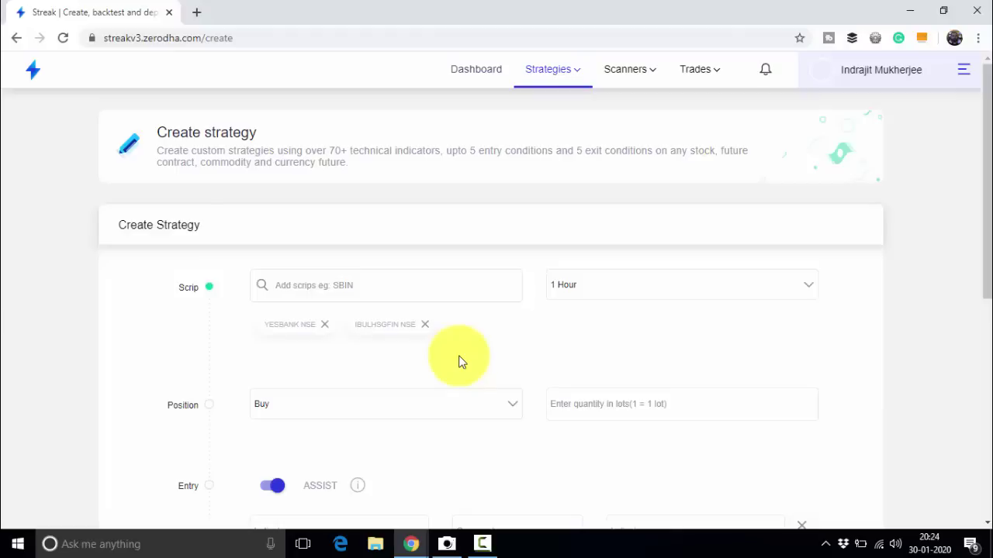
click(407, 294)
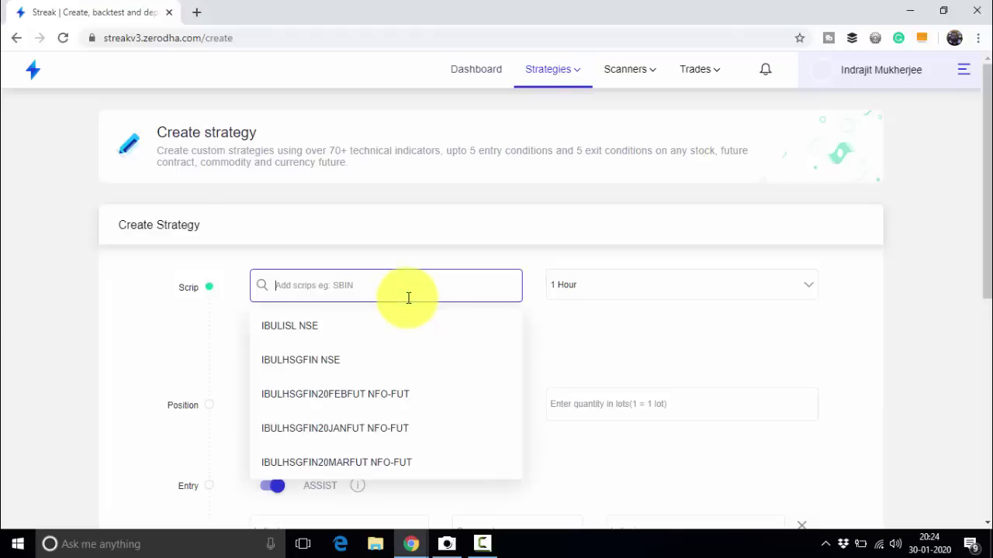
key(Escape)
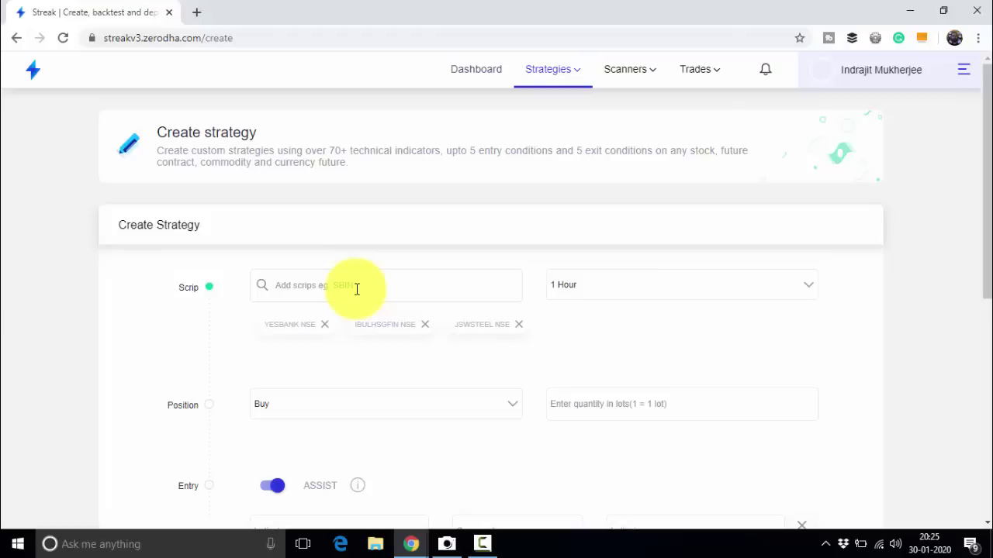
Set the strategy's candle interval to 5 Minutes and the Buy position's quantity to 100
click(572, 293)
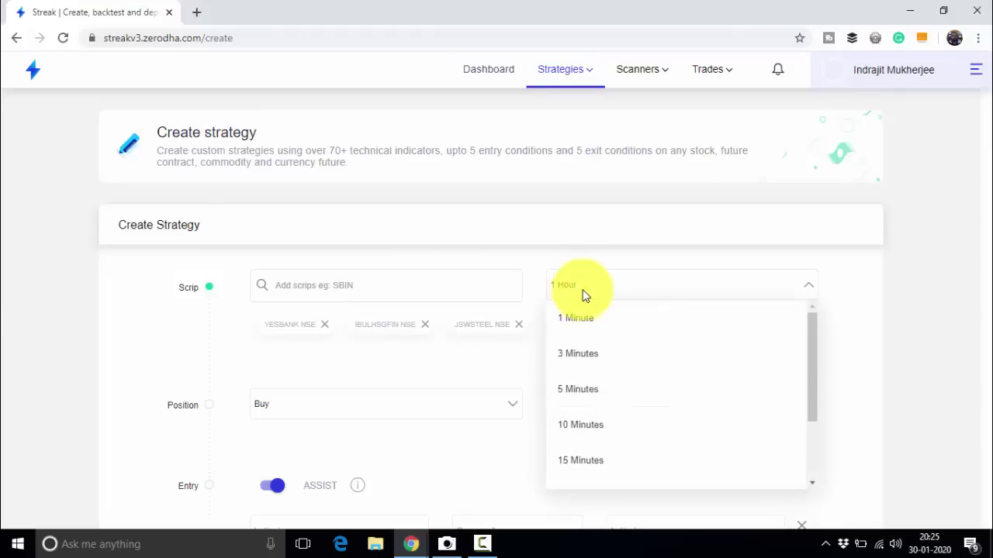
click(590, 388)
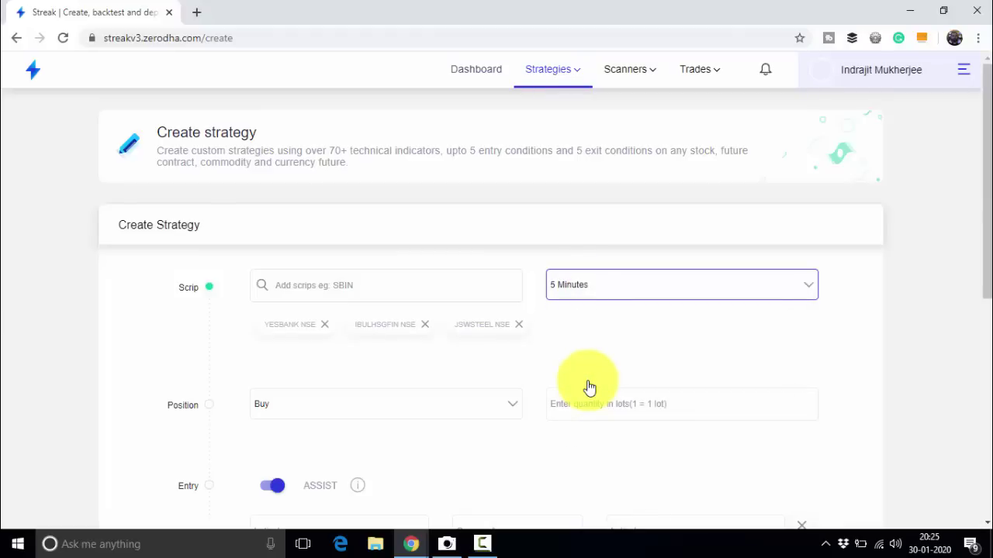
scroll(595, 324, down, 2)
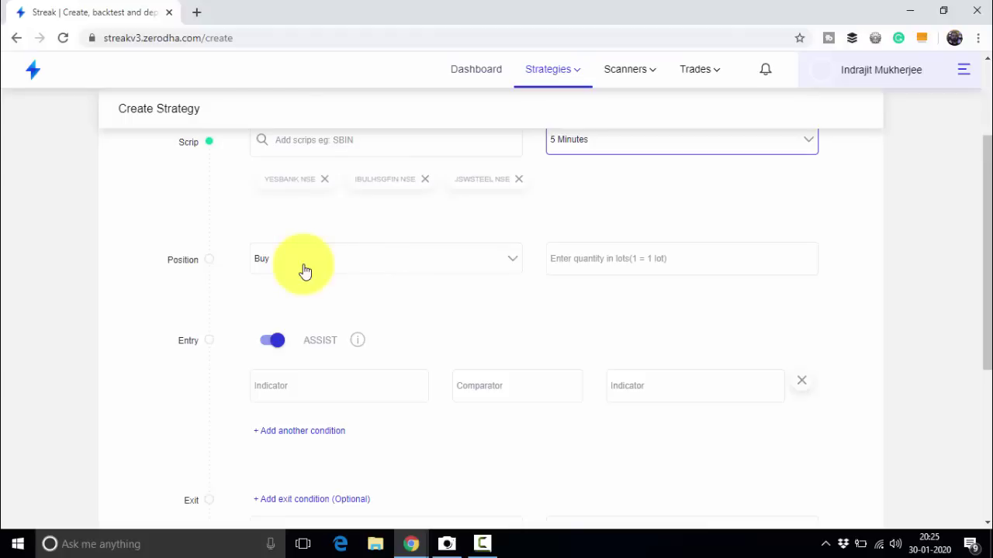
click(622, 261)
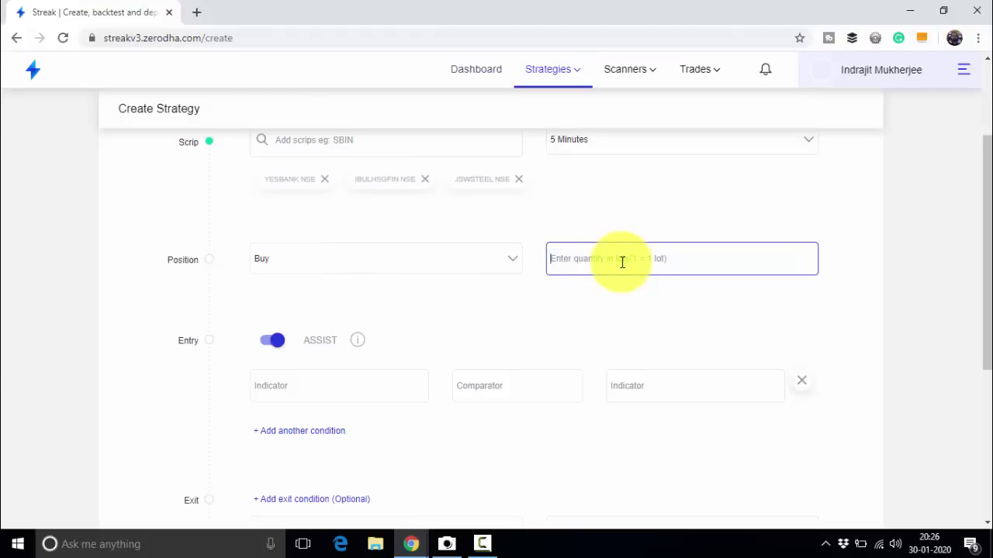
text(100)
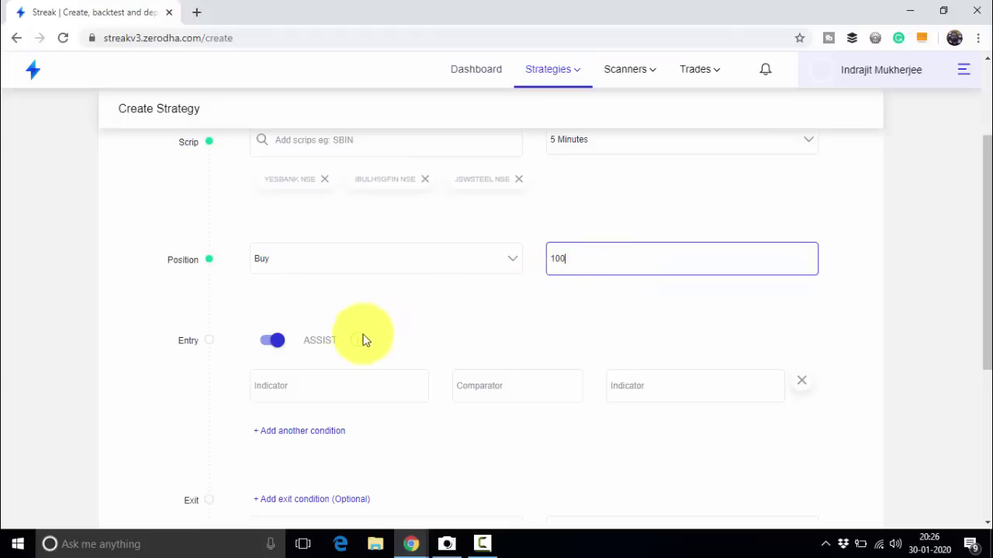
Define the first entry condition as close crosses above Opening Range with field high and range 30min
click(306, 388)
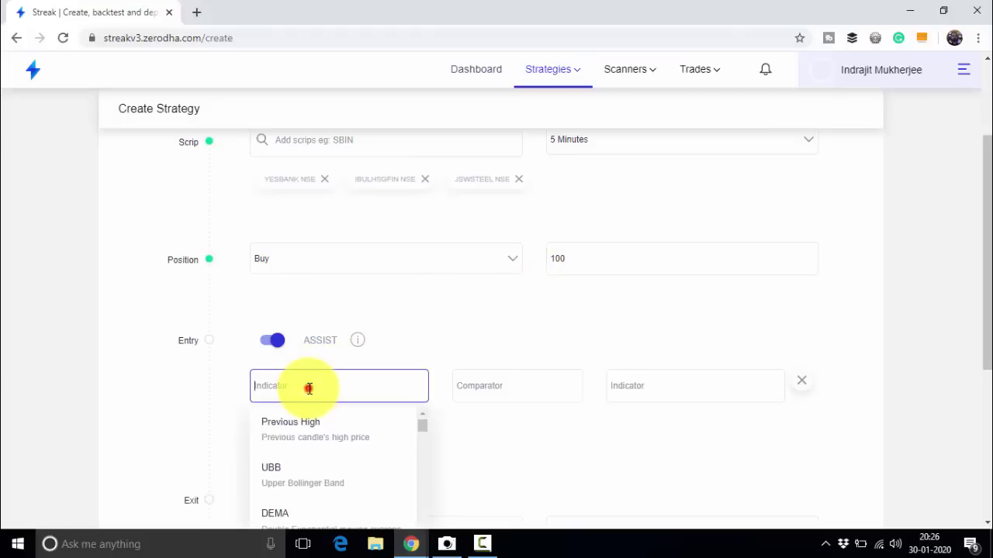
scroll(646, 332, down, 2)
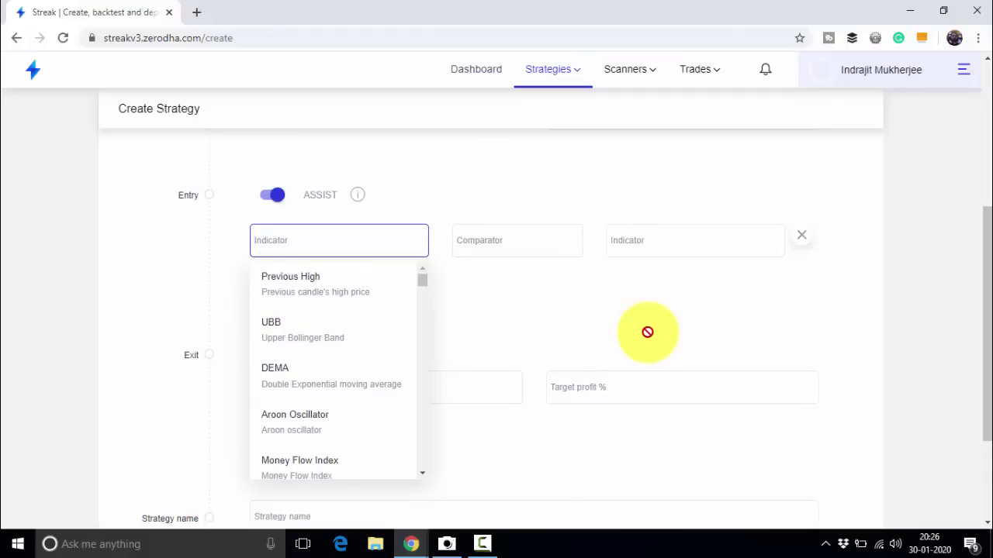
text(close)
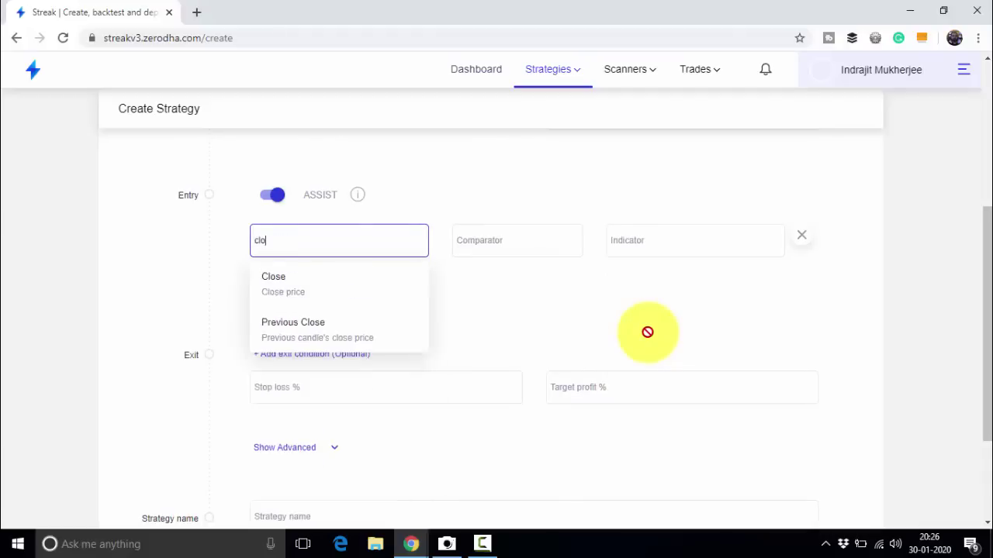
click(329, 279)
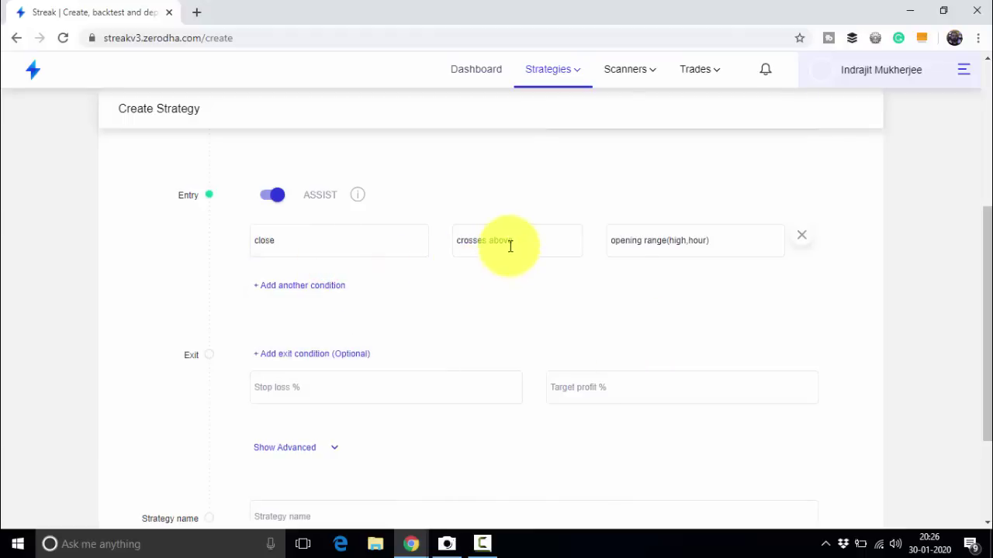
click(697, 240)
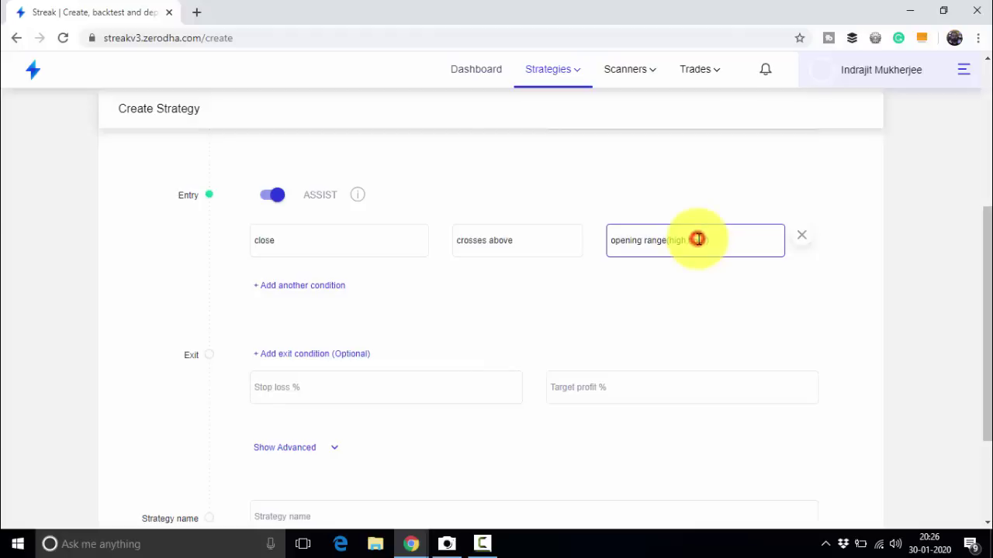
click(682, 388)
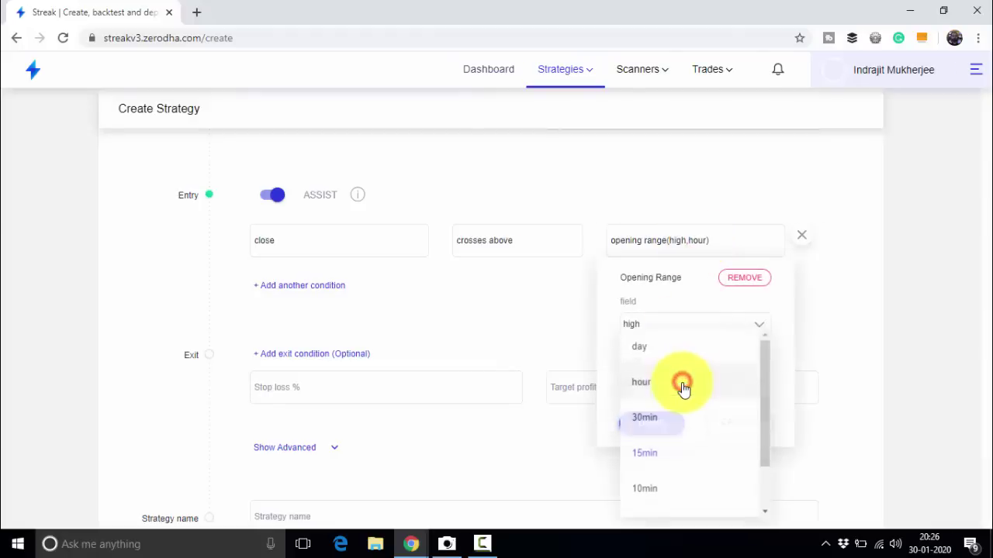
click(668, 416)
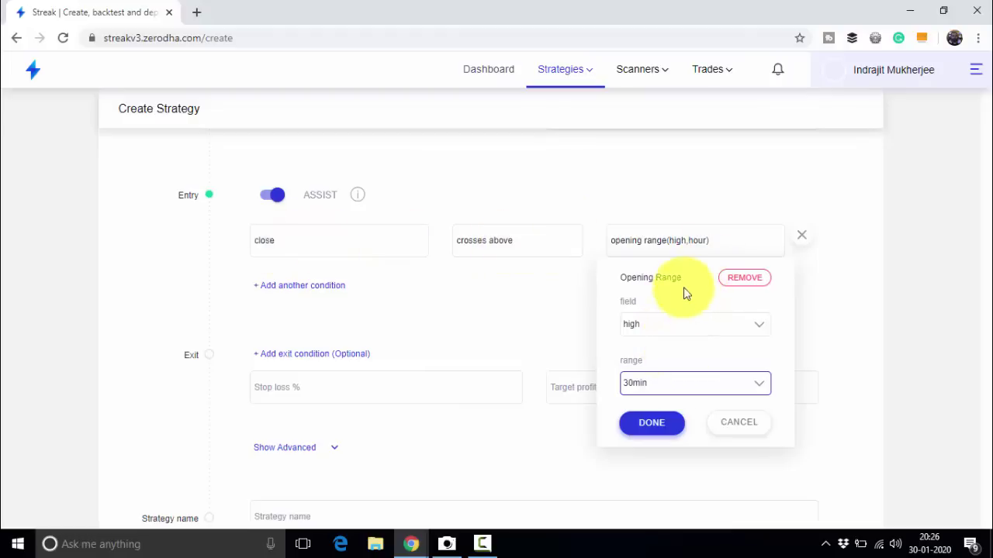
click(657, 428)
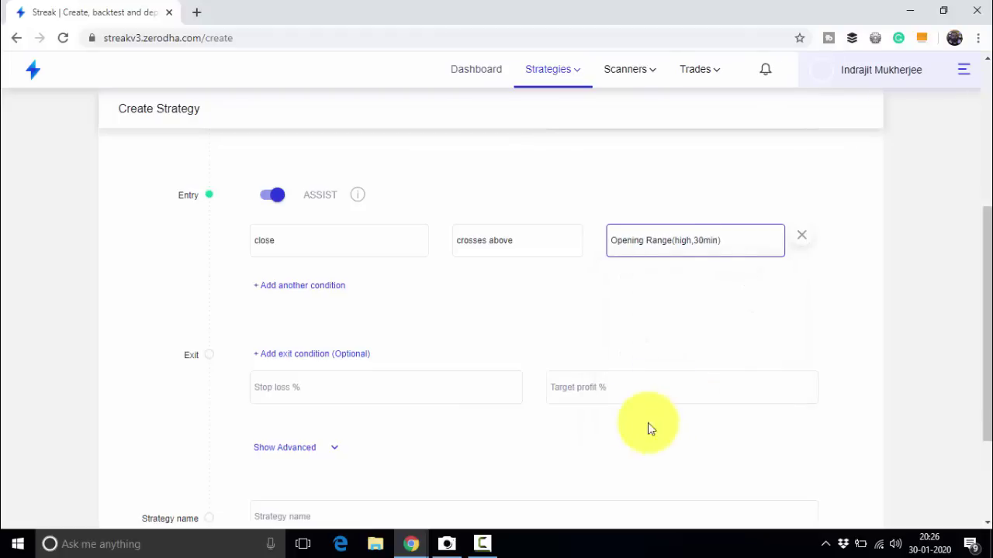
Add a second entry condition, joined with and, requiring macd(12,26,9) to be higher than macd signal(12,26,9)
click(288, 285)
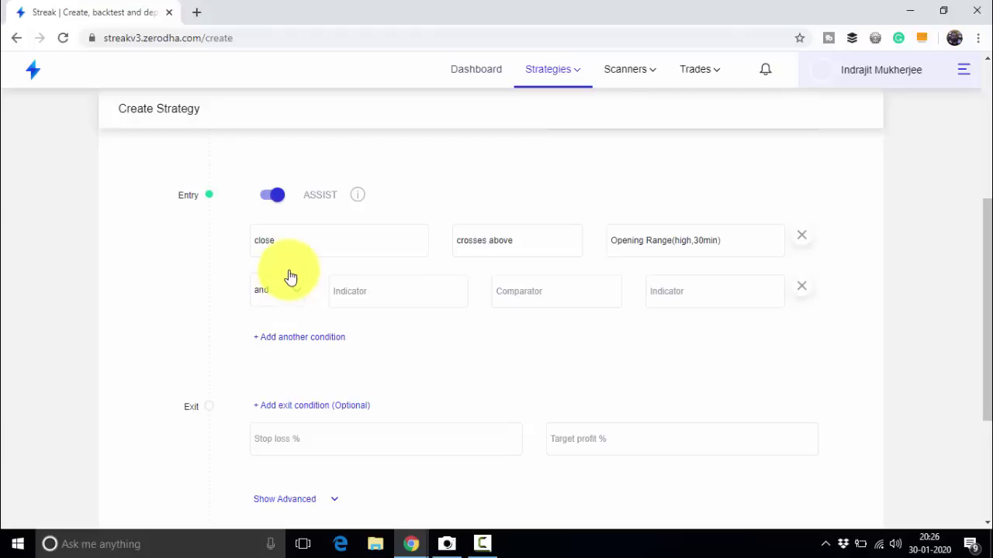
click(377, 290)
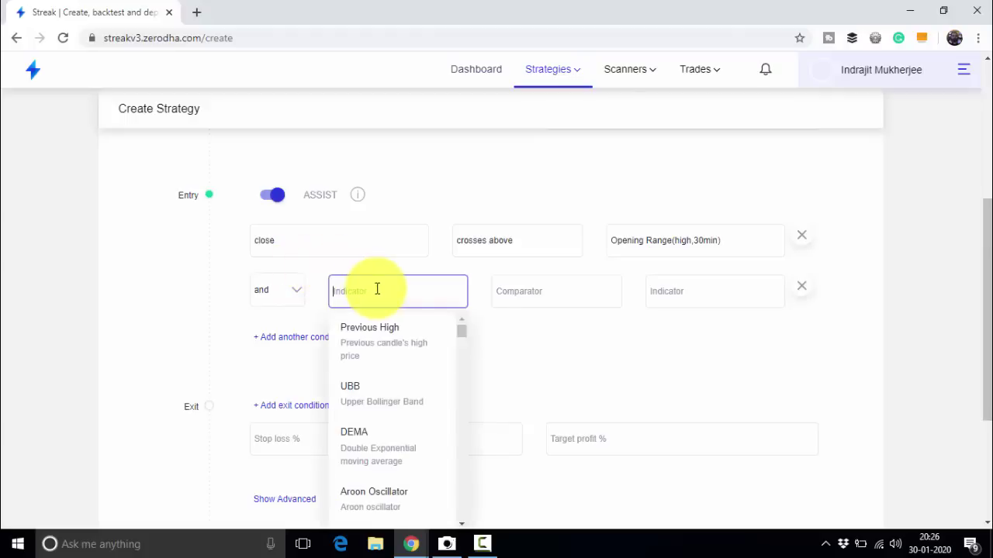
text(macd)
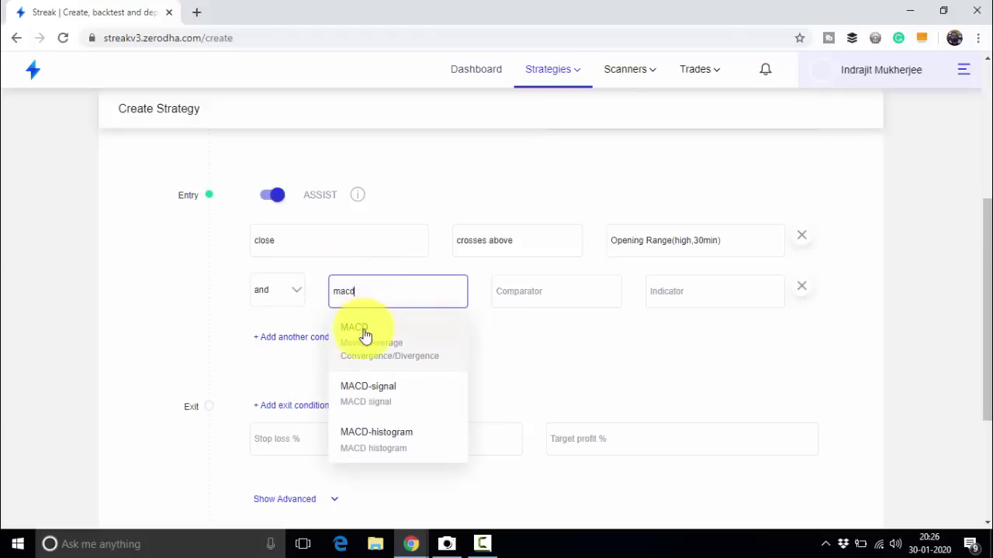
click(365, 342)
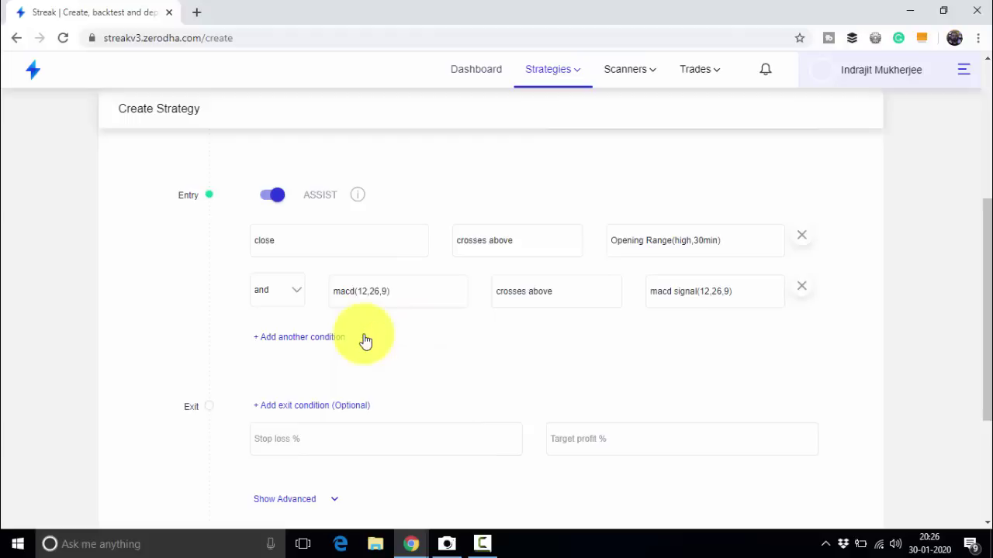
click(523, 291)
click(600, 341)
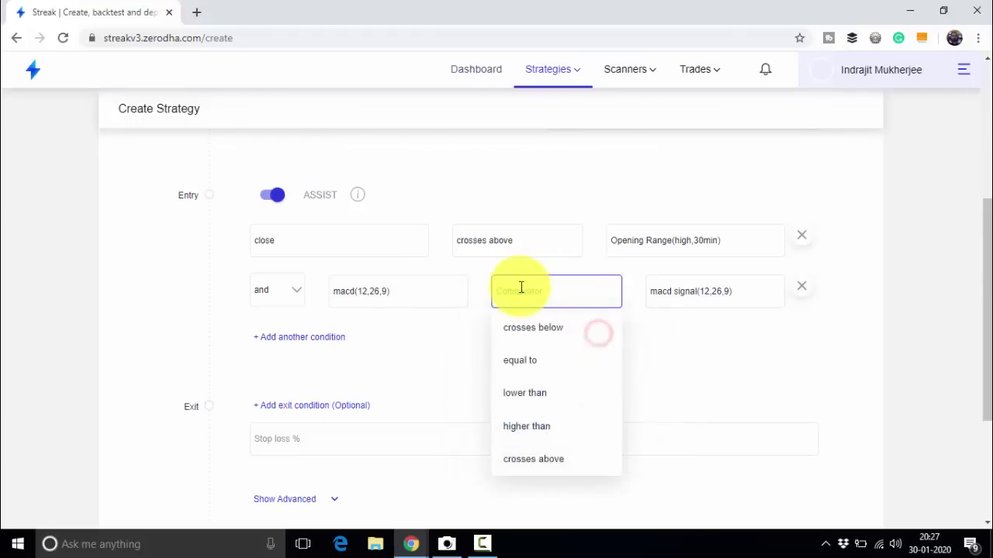
click(527, 421)
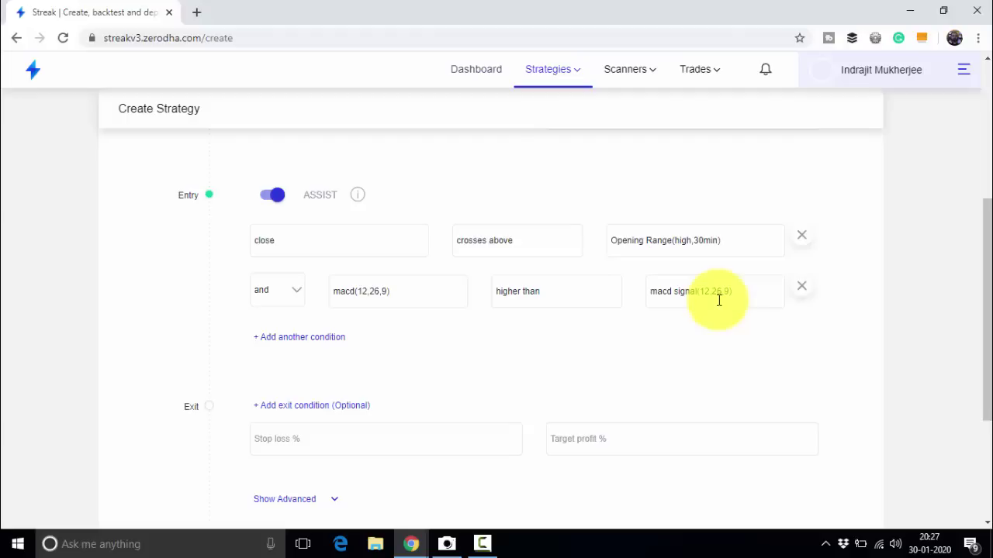
Add a third entry condition, joined with and, using Opening Range Volume with a 30min range as its first indicator
click(274, 340)
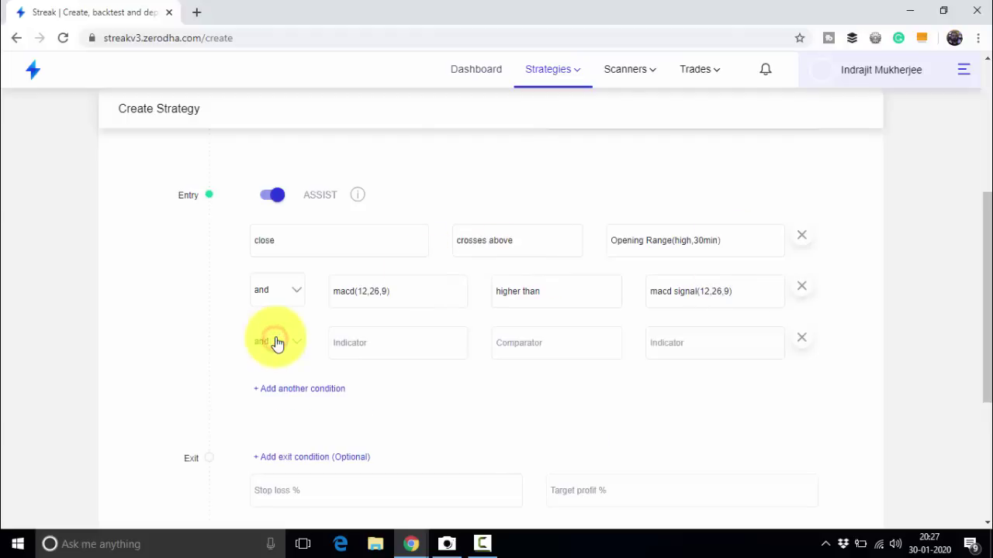
click(353, 346)
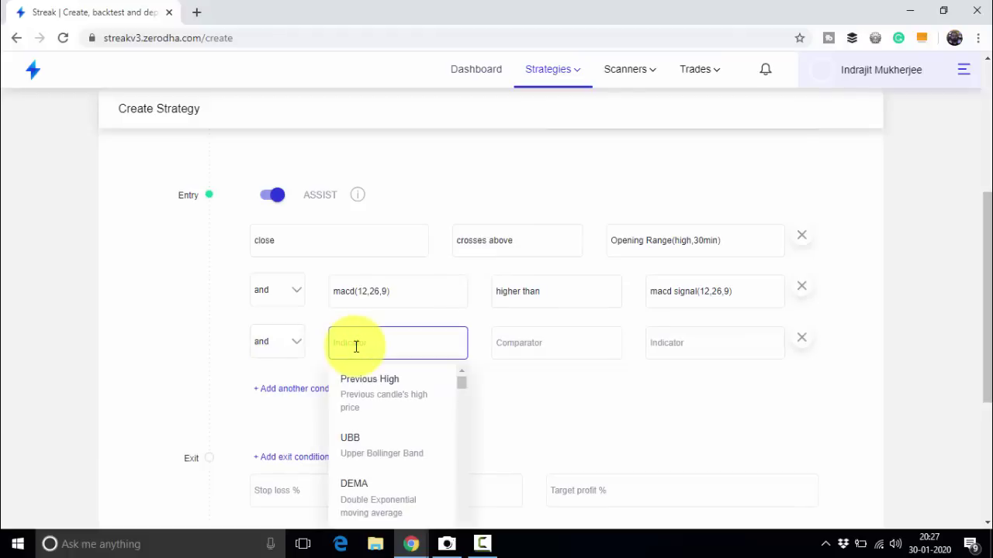
text(open)
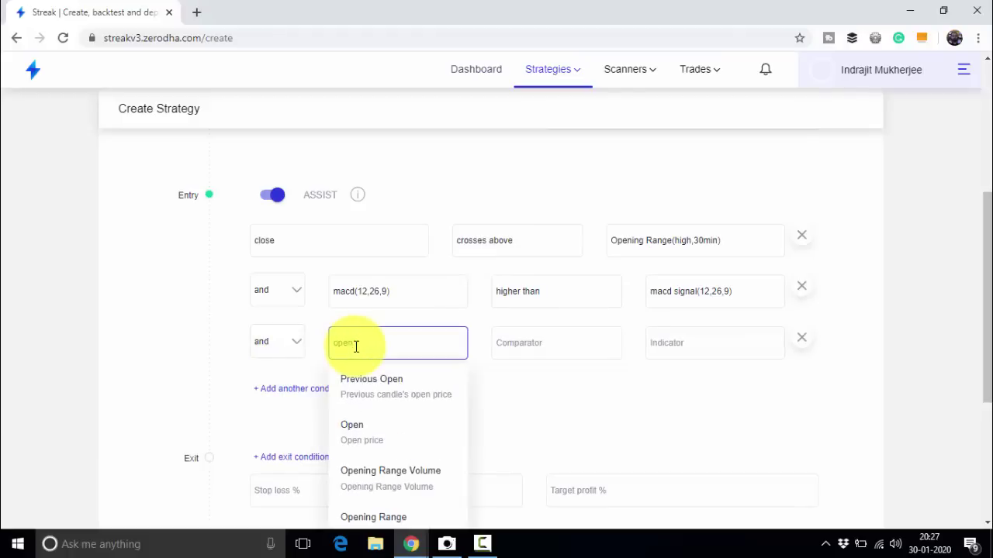
click(350, 473)
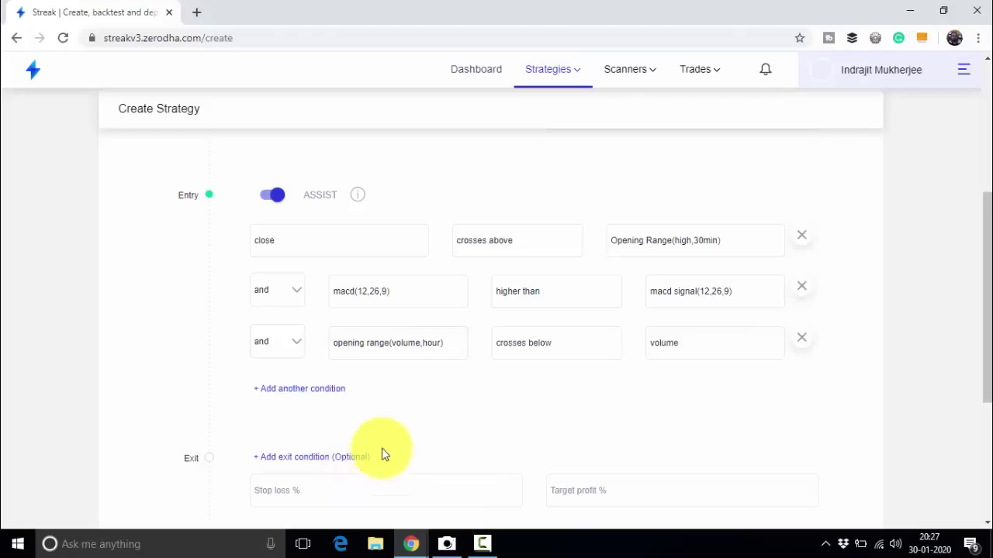
click(422, 347)
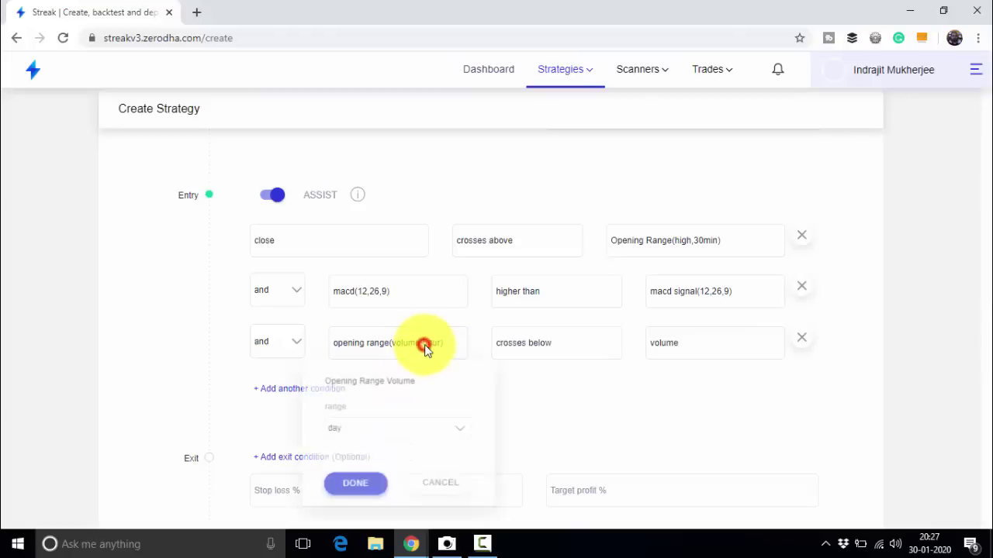
click(377, 434)
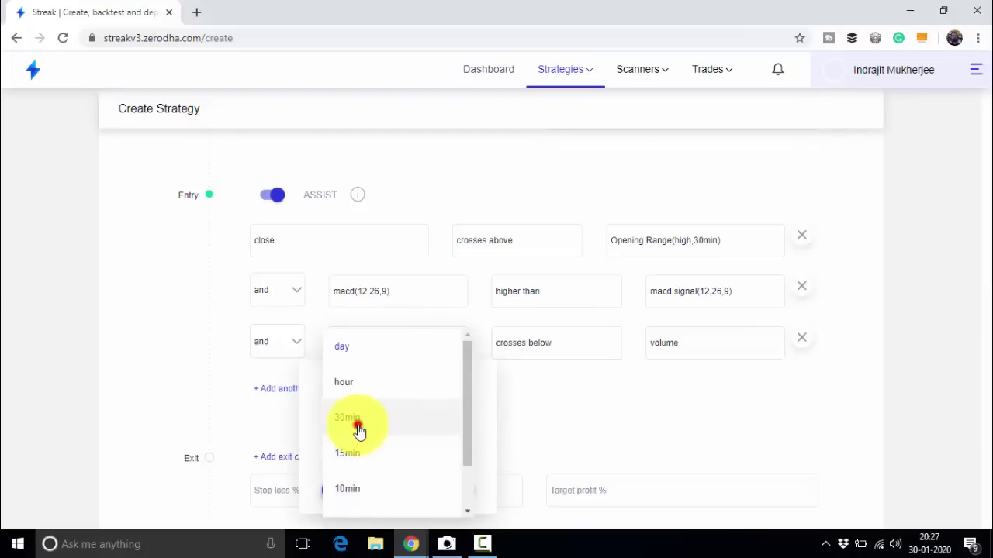
click(361, 424)
click(360, 486)
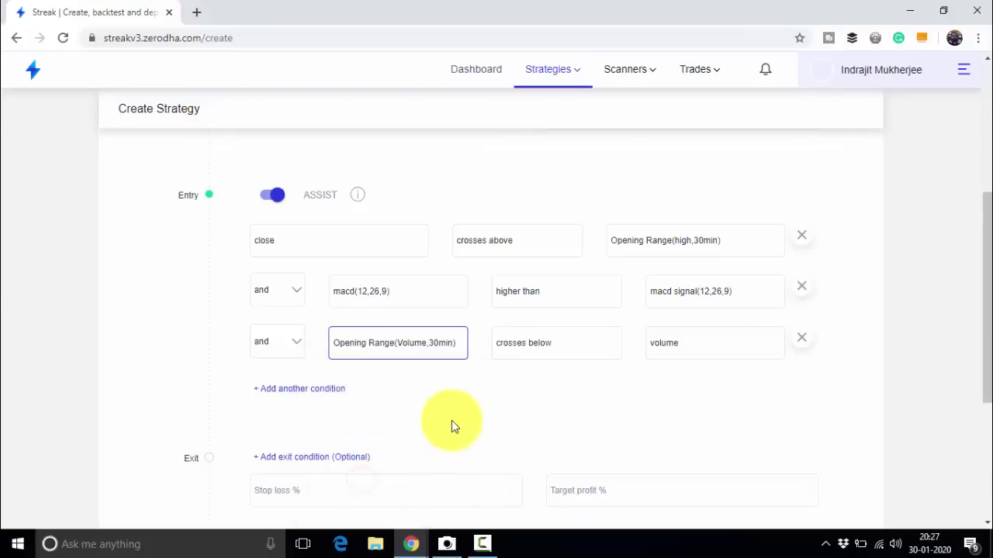
Complete the third entry condition with the comparator higher than and Previous N Volume at offset -1 on the 30min candle
click(543, 343)
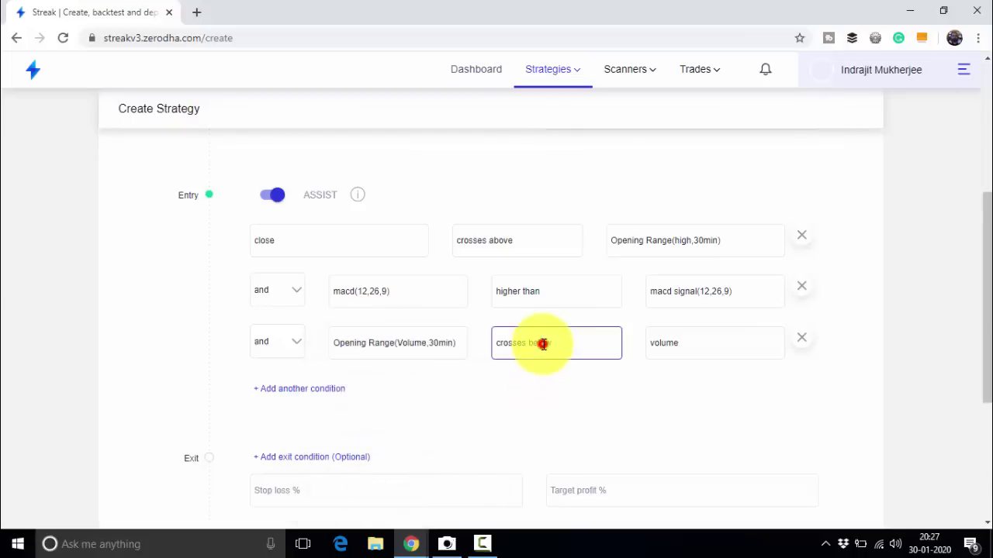
click(606, 397)
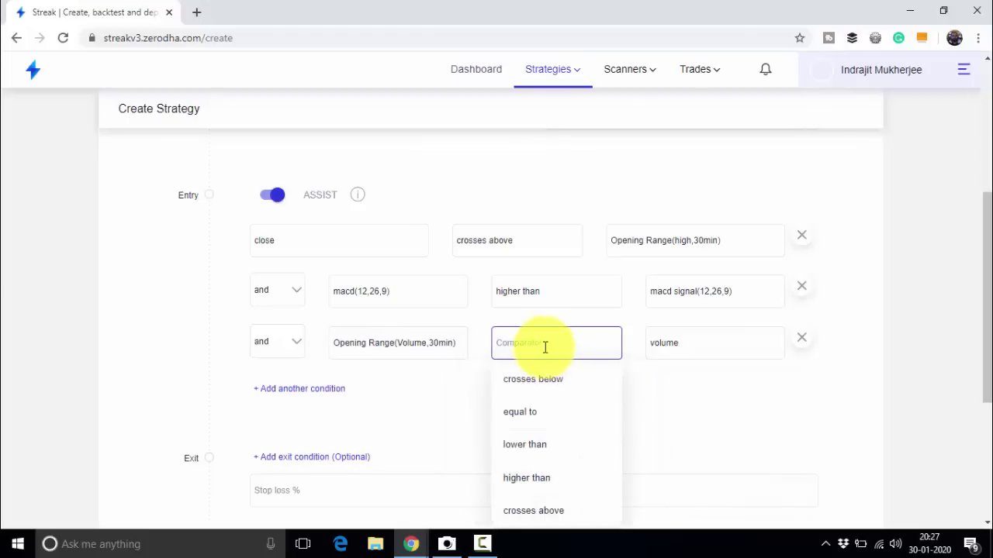
click(530, 482)
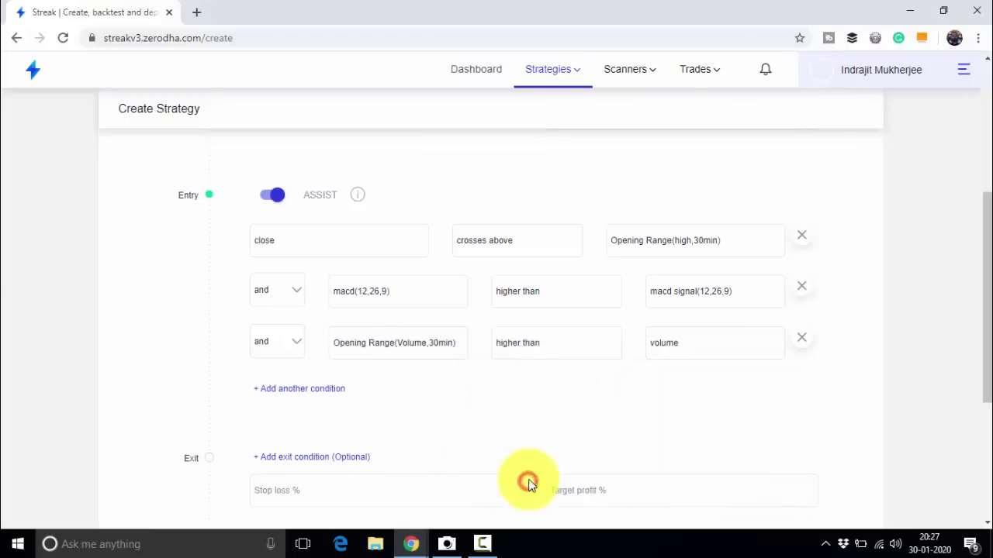
click(672, 344)
click(764, 394)
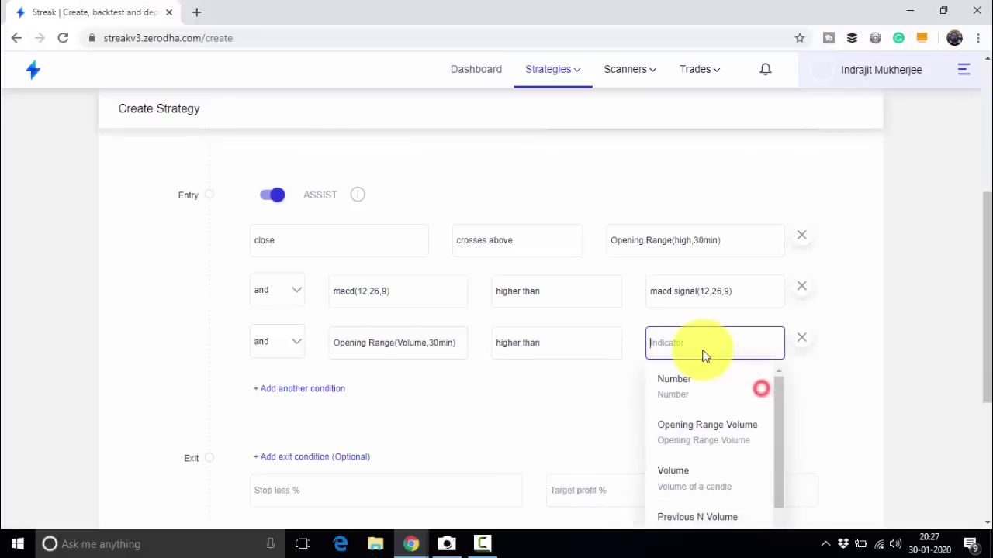
click(680, 519)
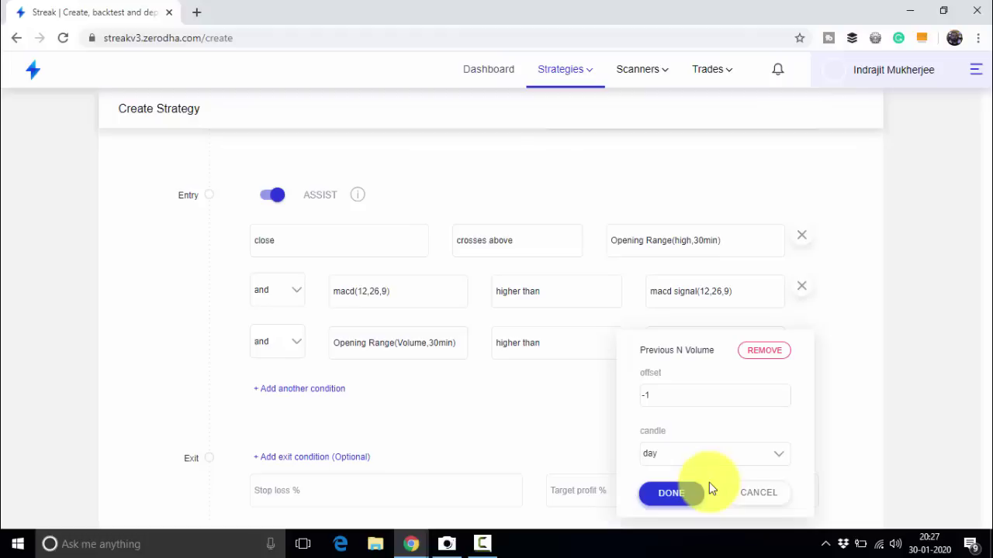
click(747, 454)
click(662, 418)
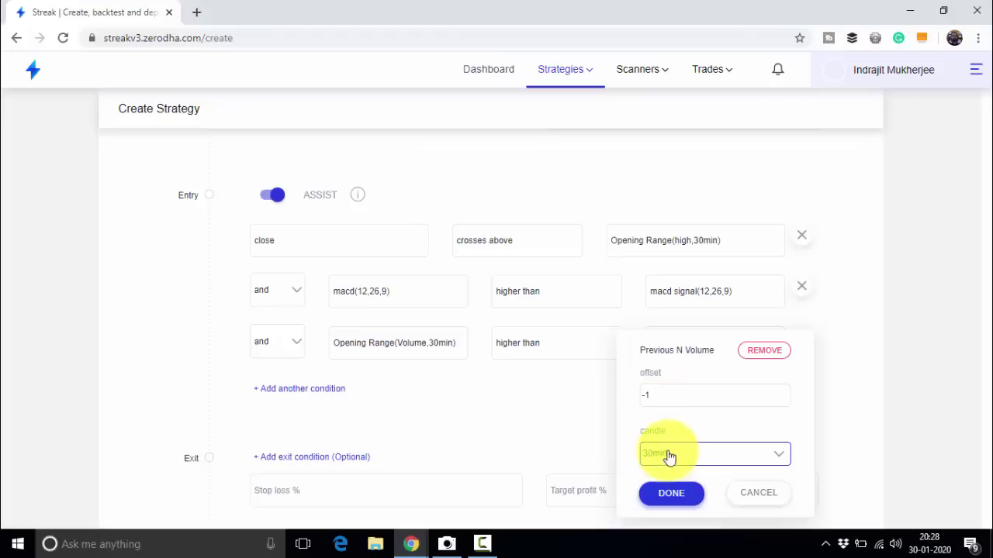
click(670, 495)
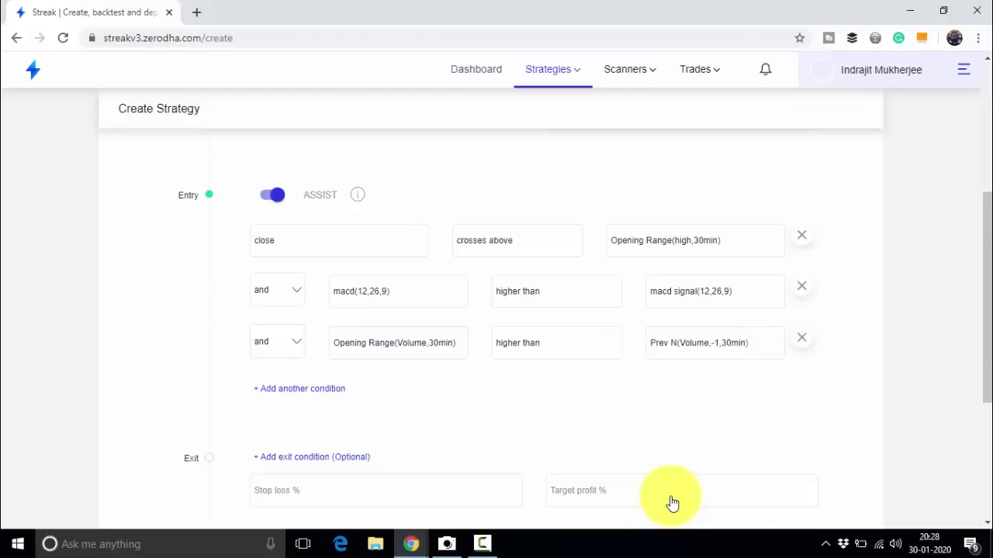
Set the exit stop loss to 1% and the target profit to 2%
scroll(453, 456, down, 2)
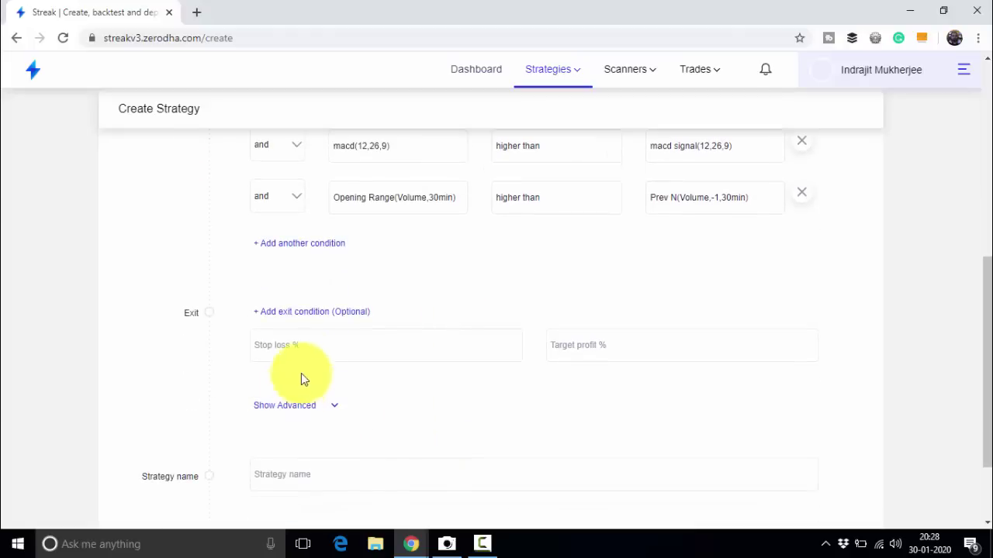
click(326, 347)
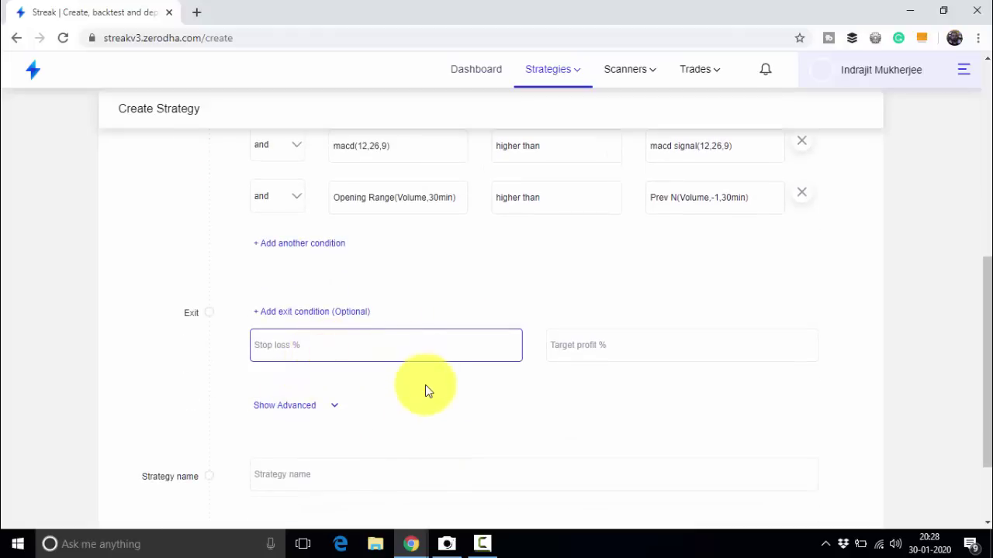
text(1)
click(596, 348)
text(2)
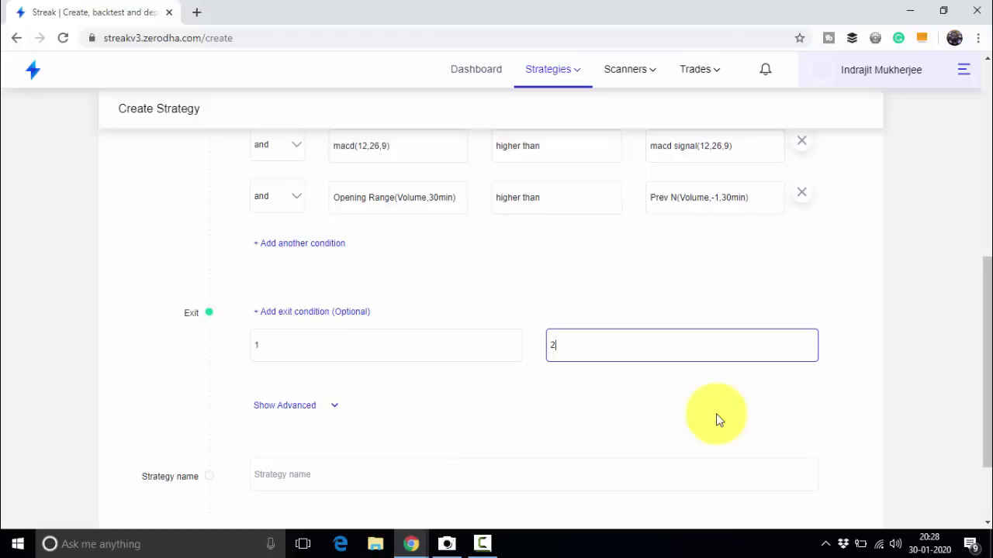
Review the strategy's scrips, position, entry conditions and exit percentages from the beginning of the form to its end
scroll(709, 315, up, 2)
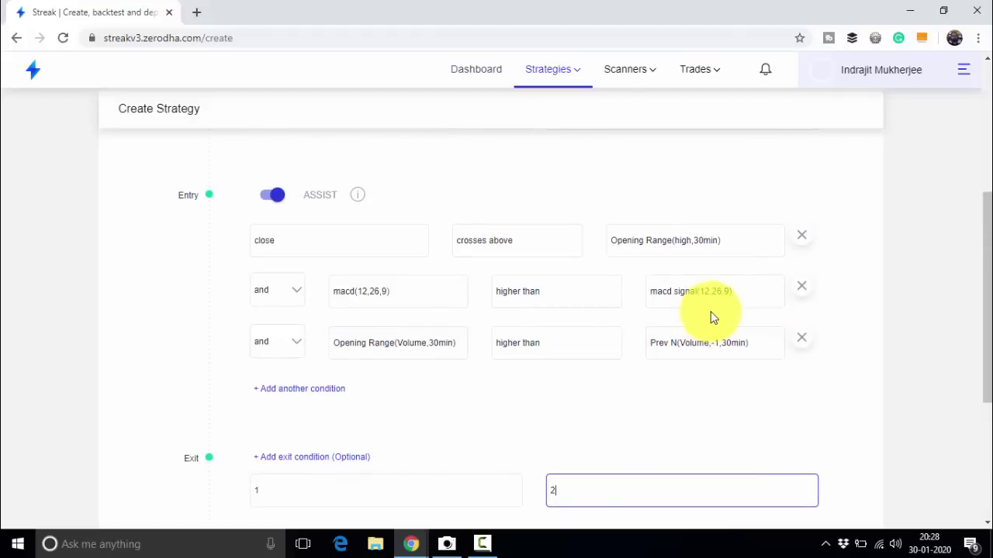
scroll(738, 250, up, 1)
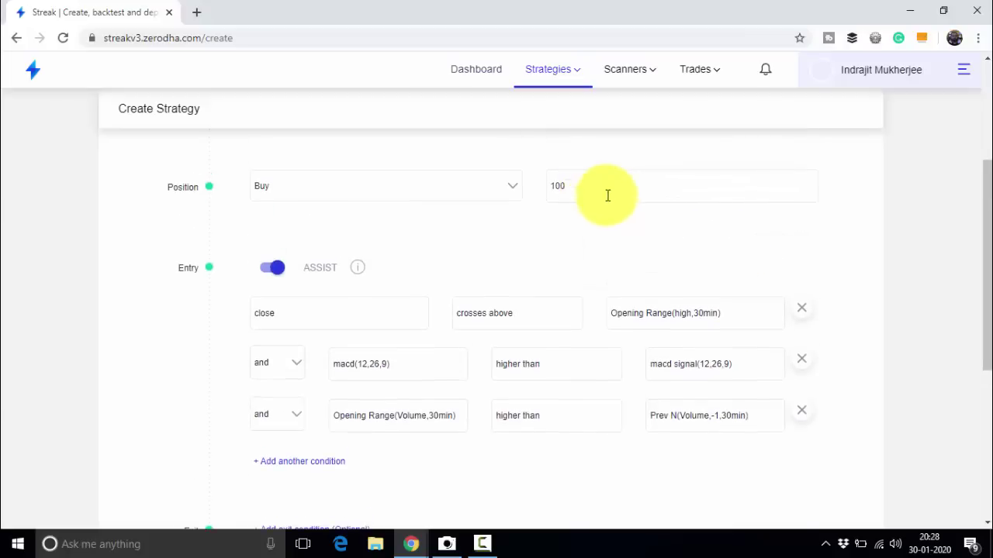
scroll(613, 197, up, 3)
scroll(597, 284, down, 4)
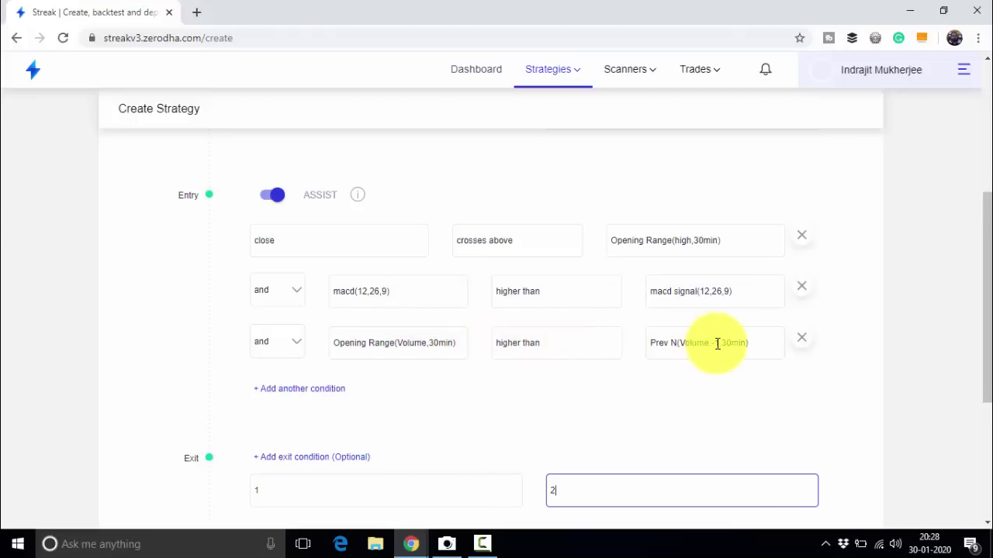
scroll(456, 387, down, 3)
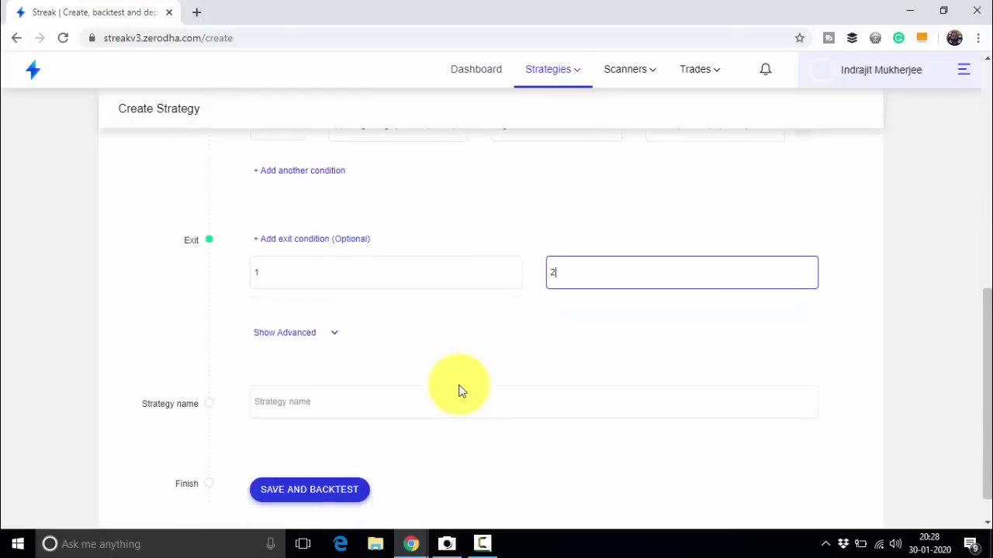
click(287, 279)
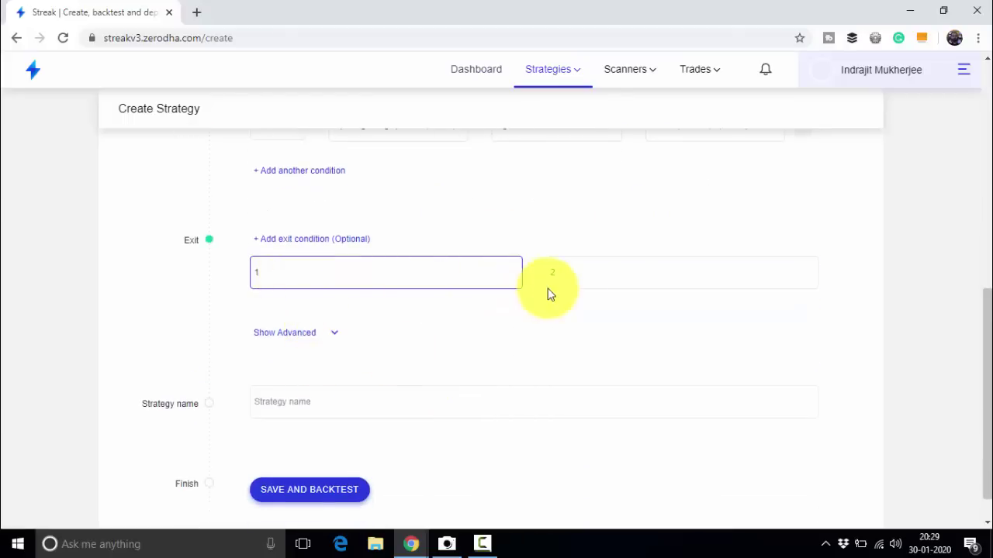
click(572, 275)
click(293, 410)
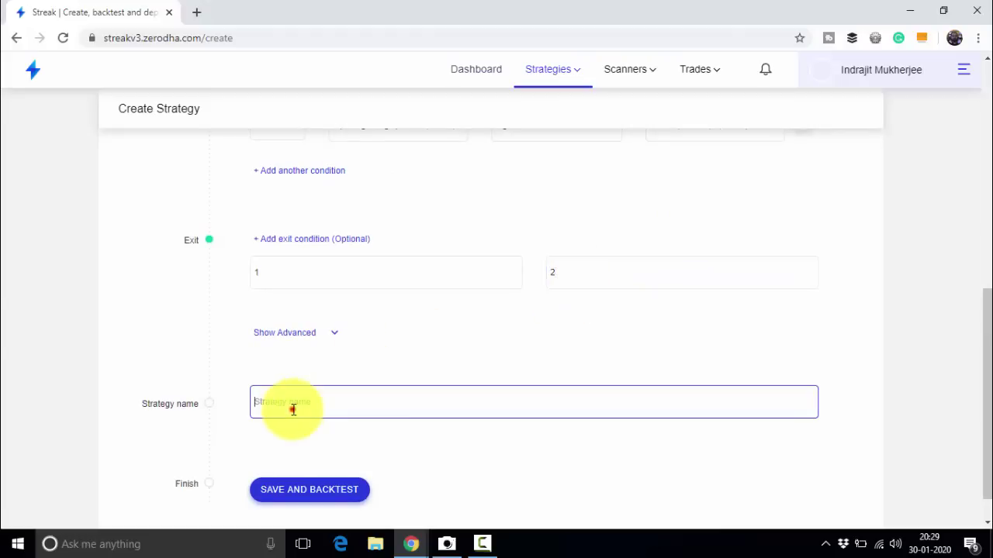
text(ORB Test)
drag(319, 399, 225, 414)
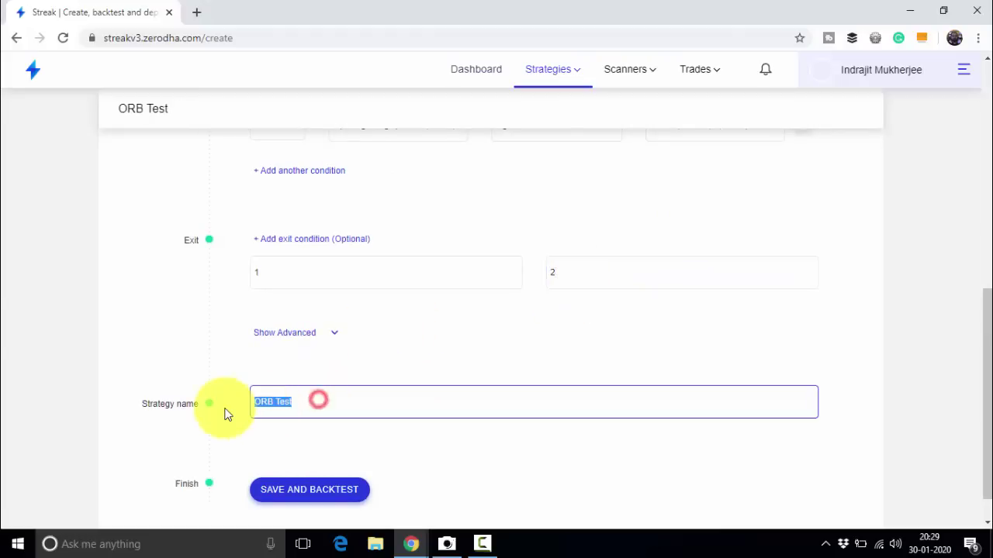
key(BackSpace)
click(225, 410)
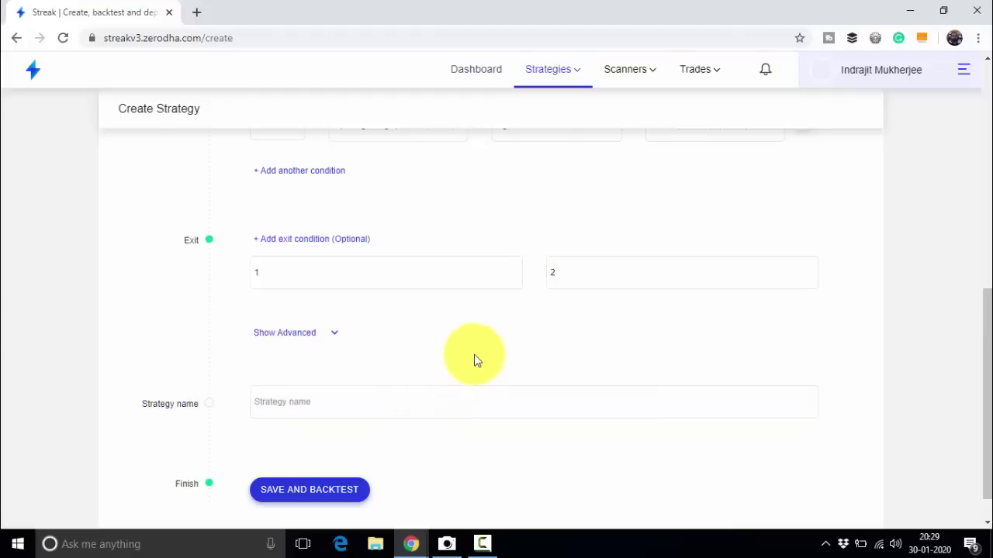
Name the strategy ORB-MACD-Volume, save it and run its backtest
click(318, 401)
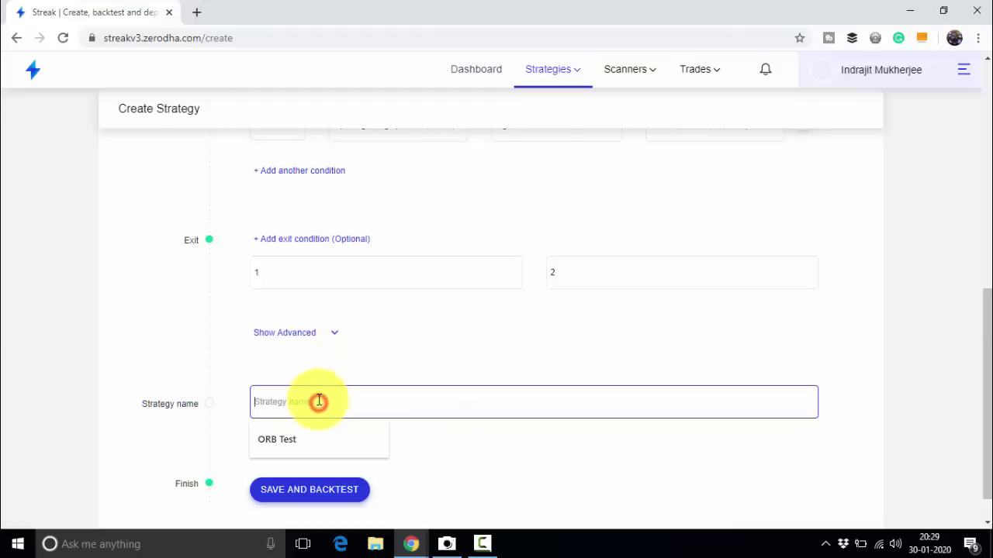
text(ORB-MACD)
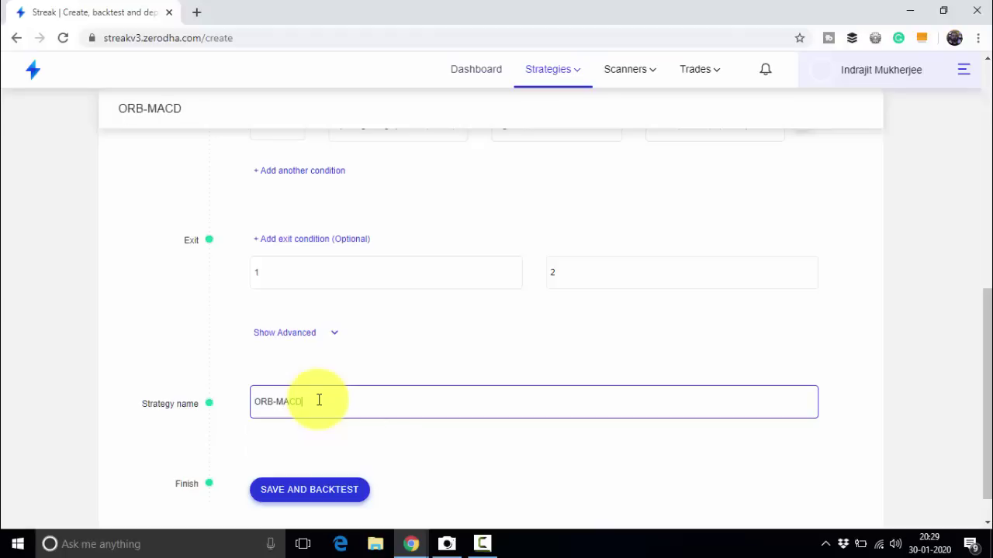
text(-Volume)
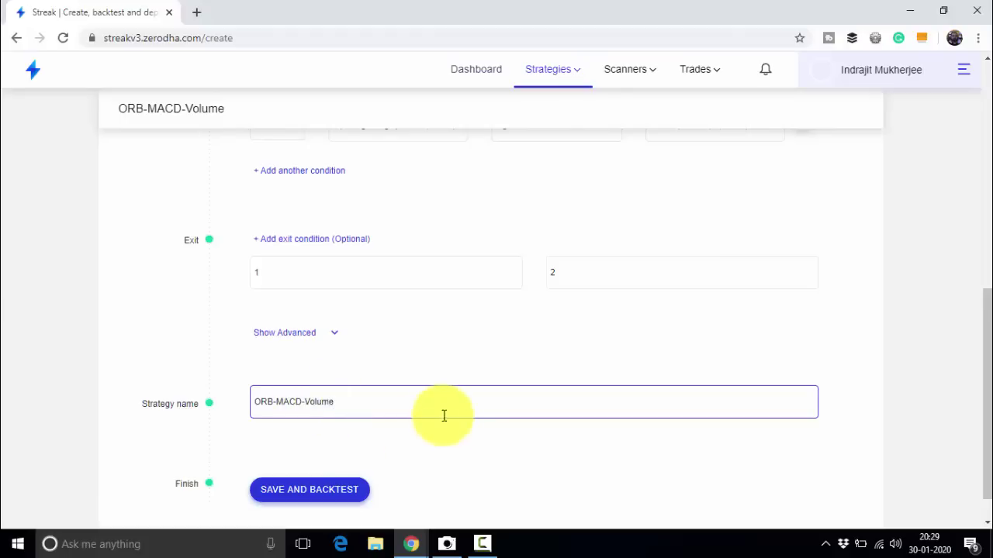
click(298, 491)
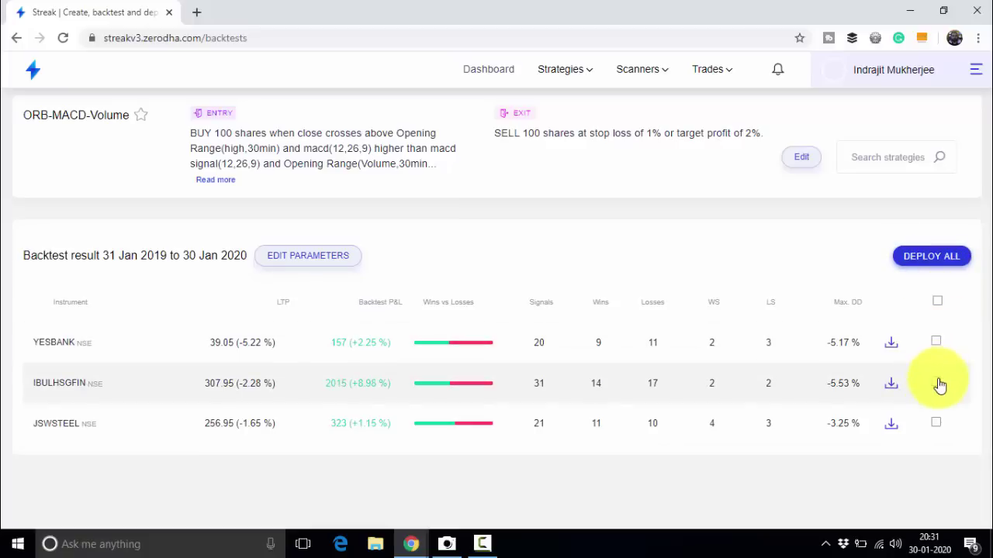
Try selecting IBULHSGFIN alone and YESBANK together with JSWSTEEL for deployment, clearing each selection
click(936, 383)
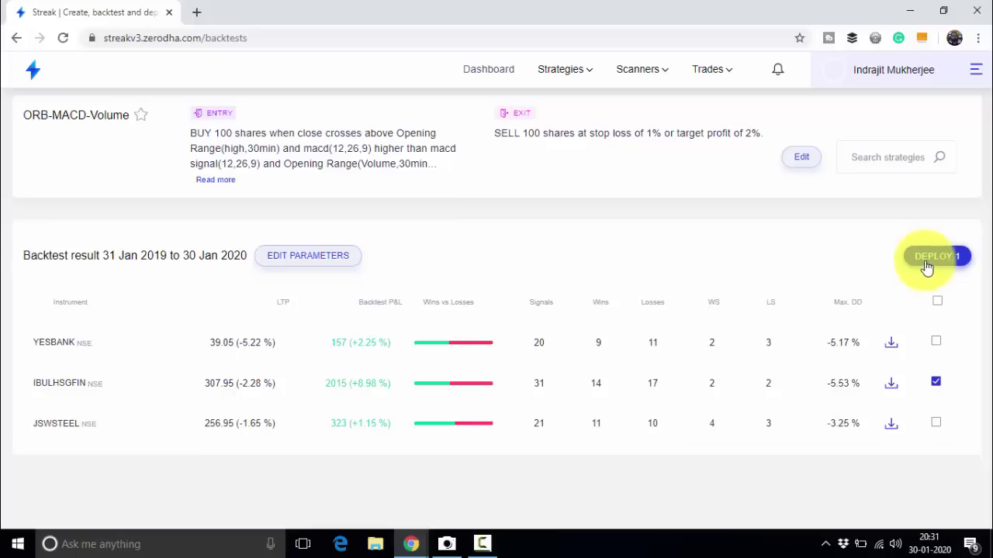
click(936, 382)
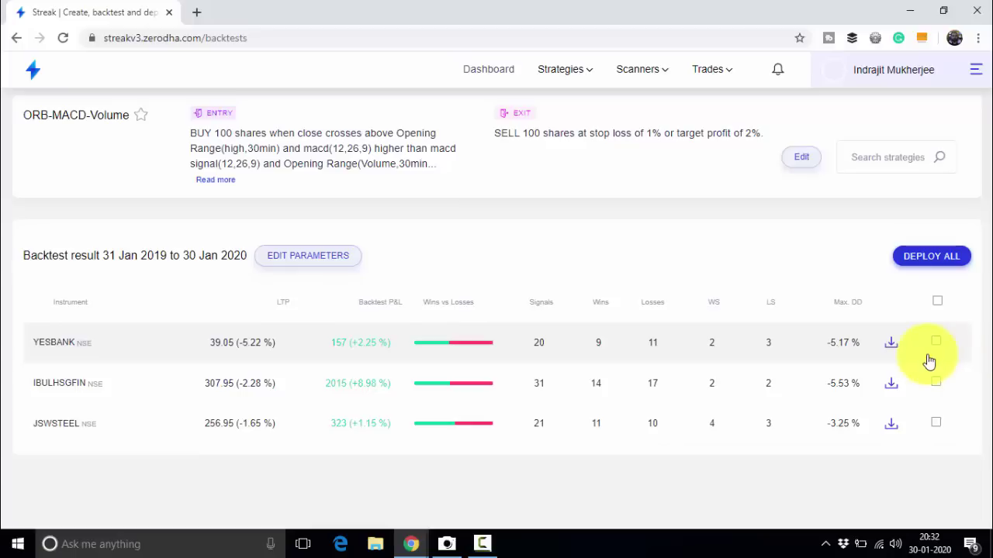
click(936, 343)
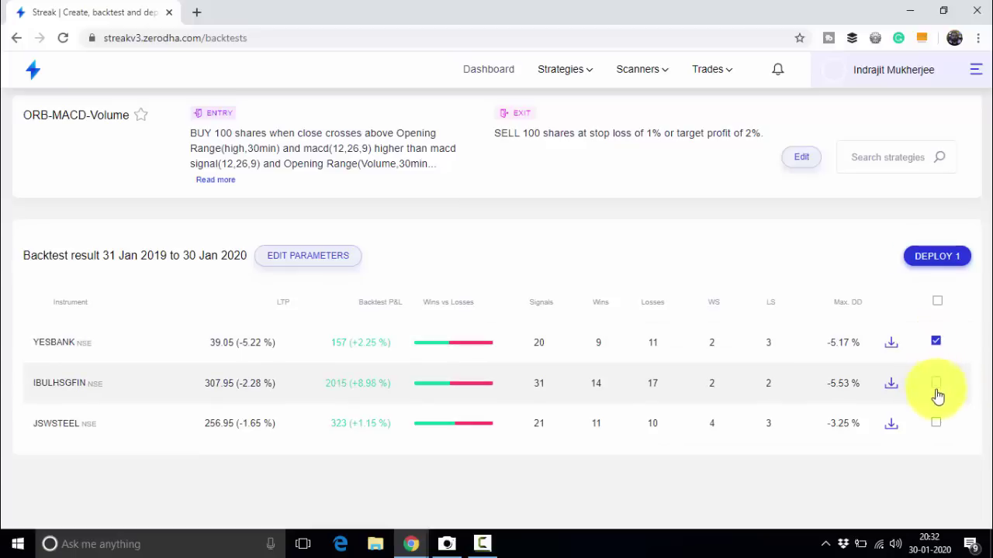
click(935, 422)
click(937, 341)
click(938, 418)
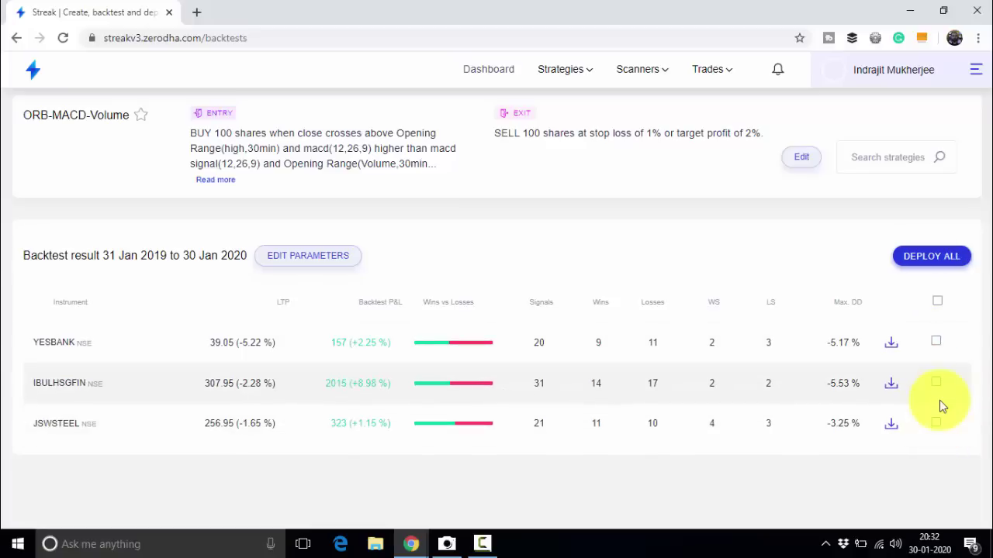